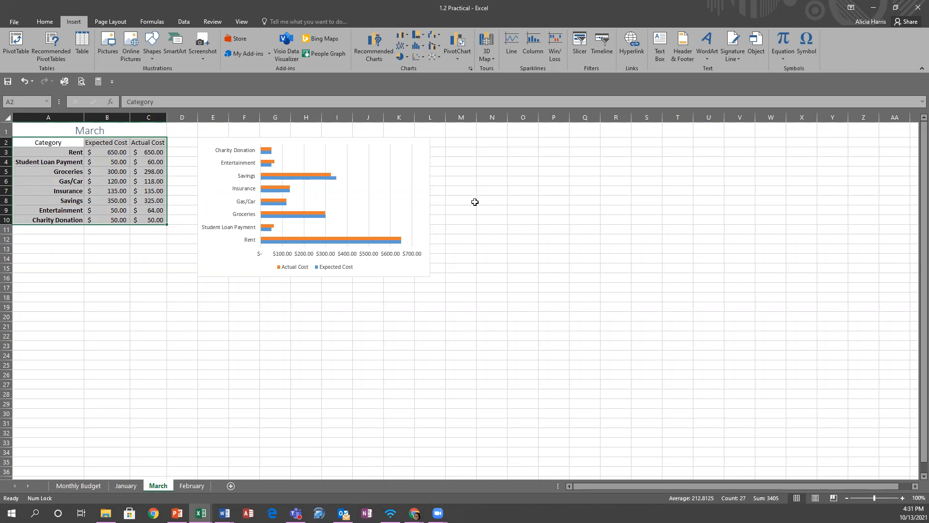
- Cycle through the Monthly Budget, January and March sheets, ending on the February sheet
click(82, 178)
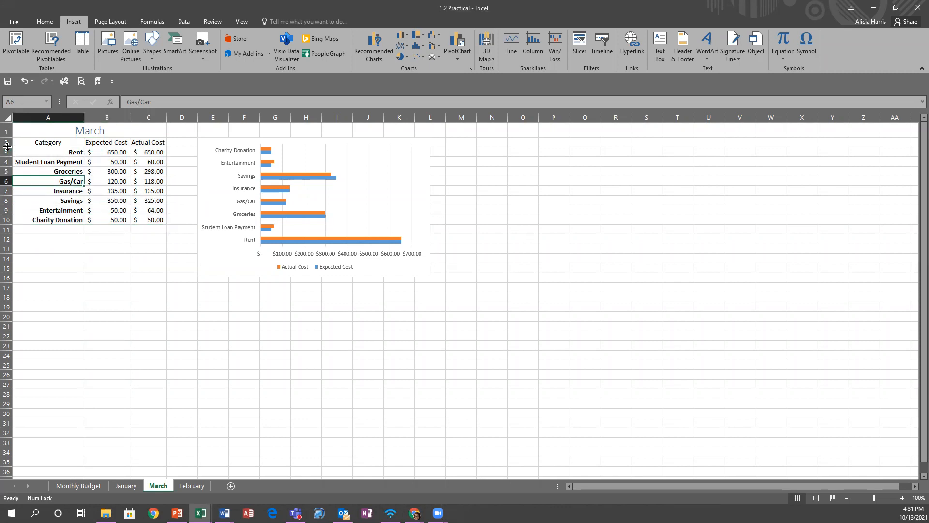
click(83, 486)
click(126, 491)
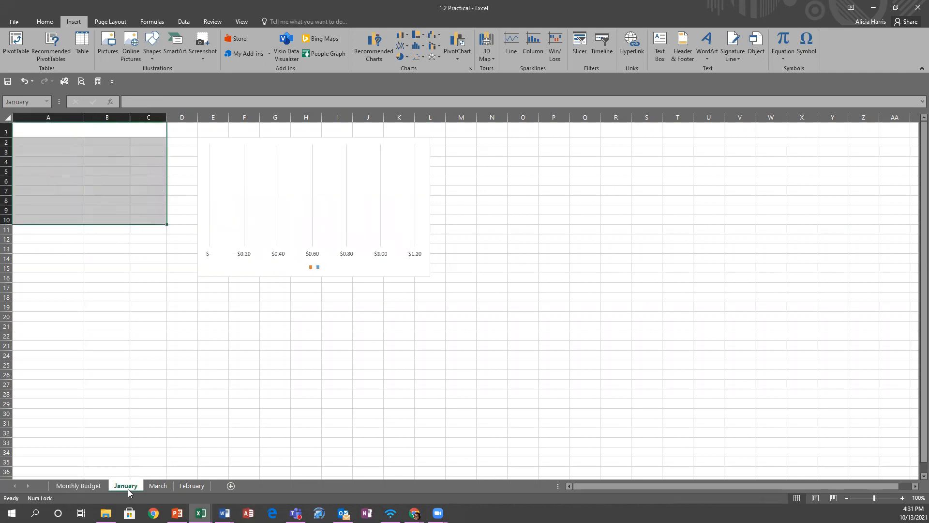
click(154, 488)
click(184, 485)
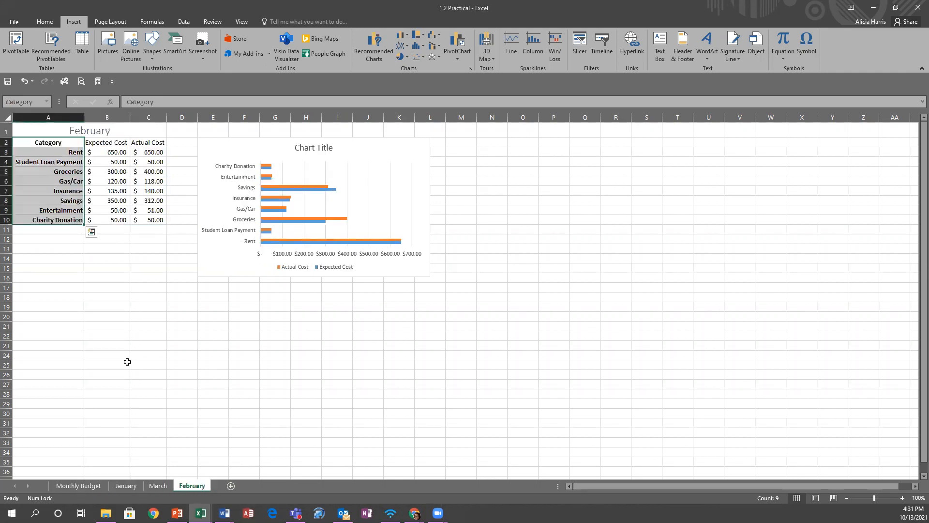
- Copy the February budget table A1:C10
click(45, 151)
click(44, 131)
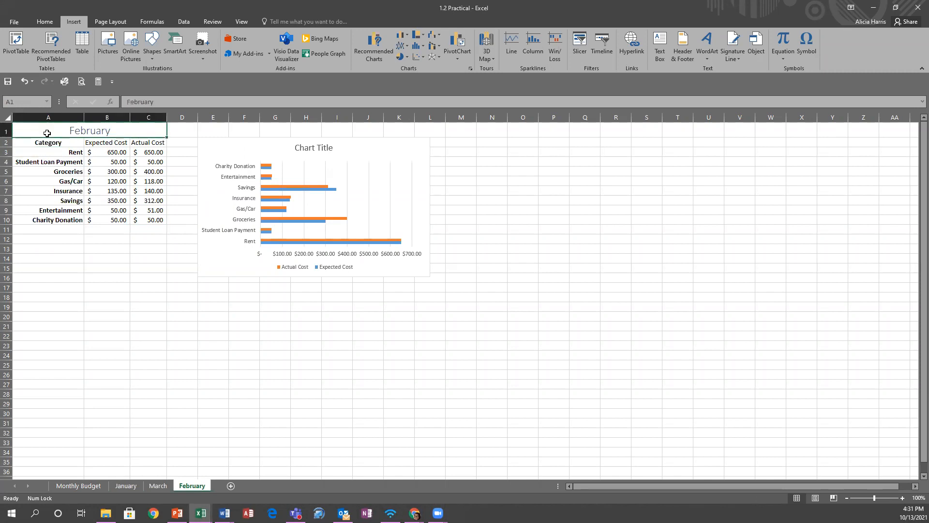
shift+click(153, 216)
right_click(112, 191)
click(131, 209)
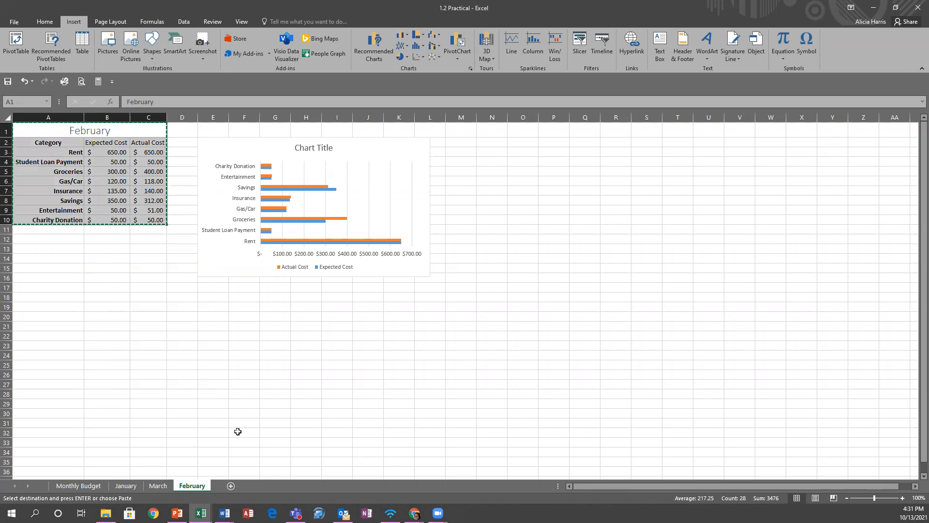
- Add a new Sheet1 and paste the February budget table into A1
click(230, 482)
right_click(27, 126)
click(47, 169)
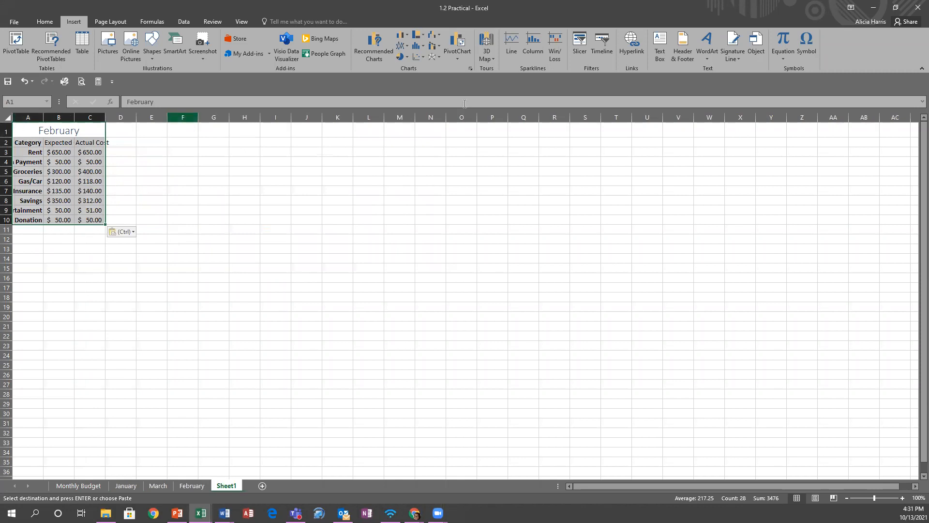
- AutoFit columns A–C to their contents, then reselect the February title cell
click(44, 21)
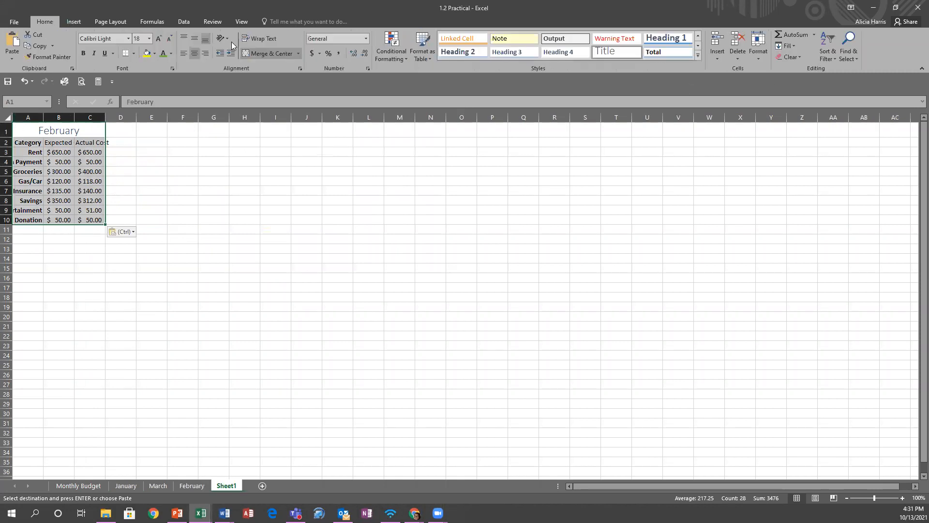
click(757, 57)
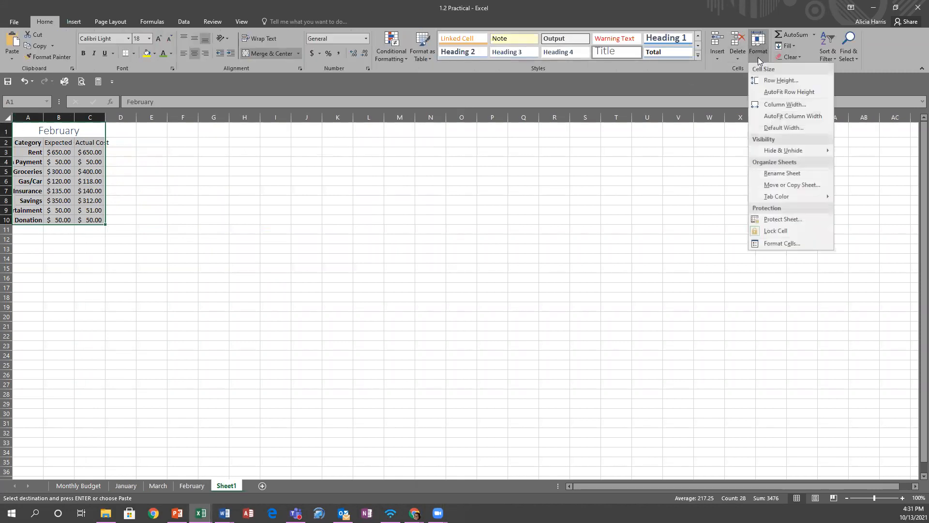
click(766, 105)
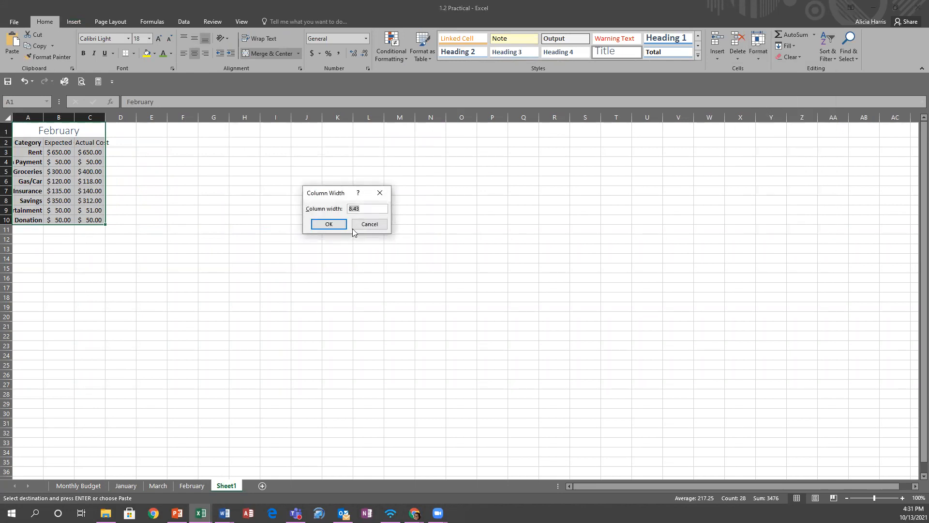
click(370, 224)
click(766, 48)
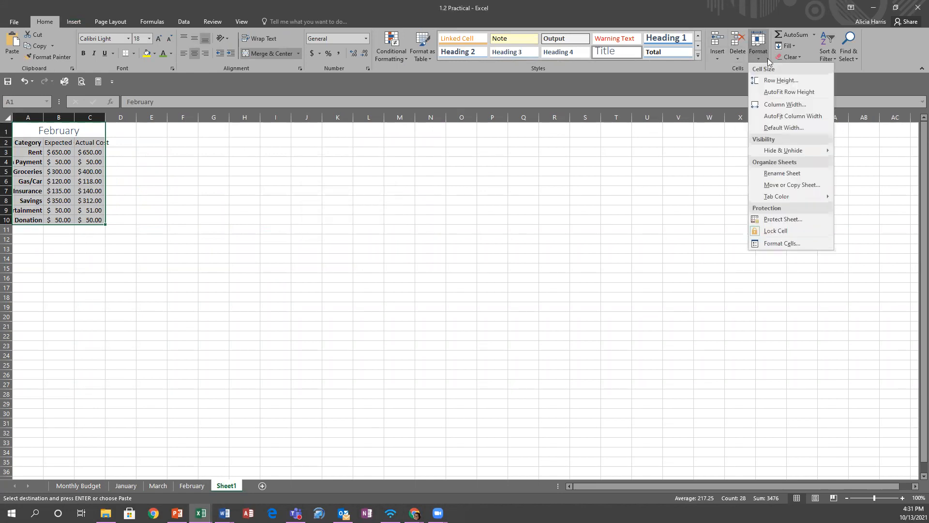
click(774, 116)
click(312, 209)
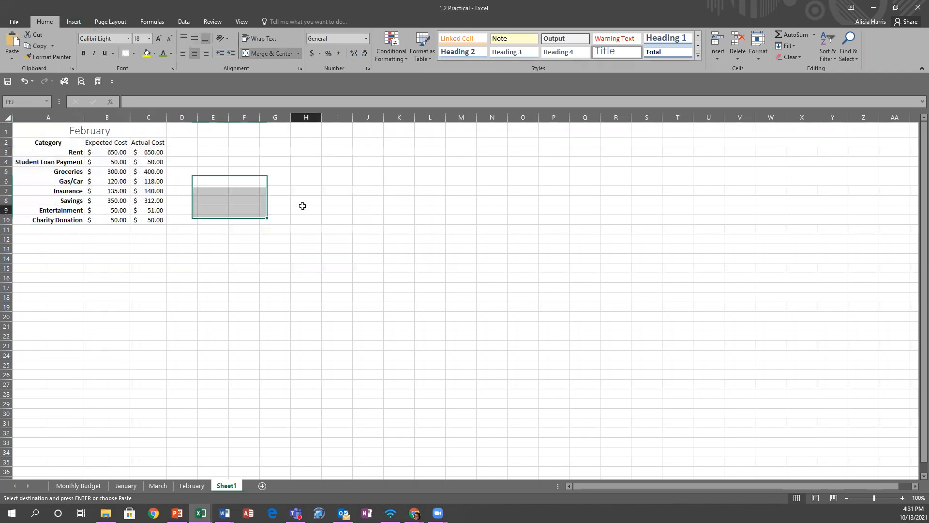
click(106, 200)
click(45, 133)
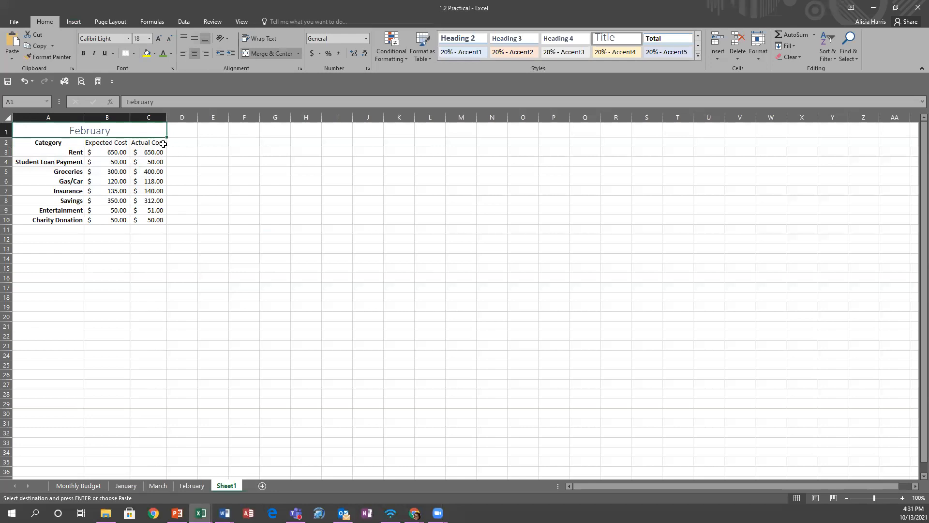
- Try filling months below February, undo it, and test selecting the category names in column A
drag(167, 137, 168, 190)
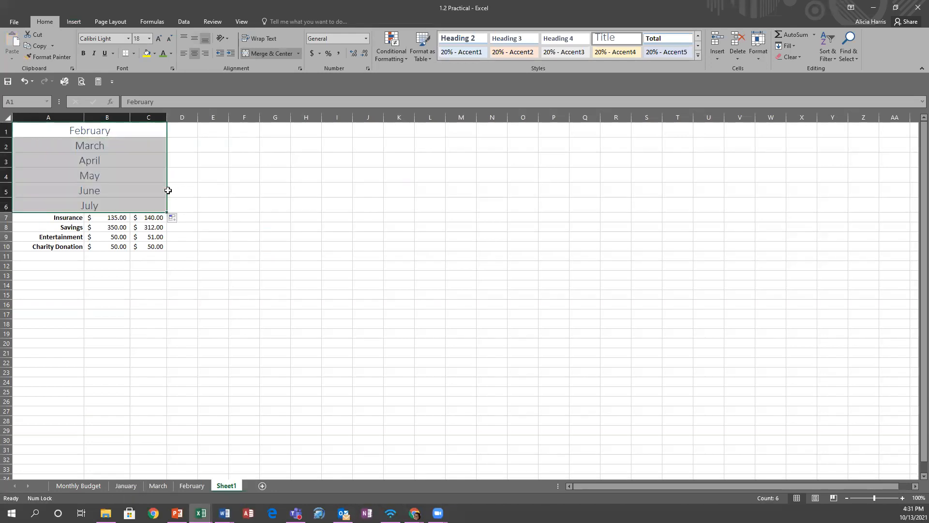
click(24, 81)
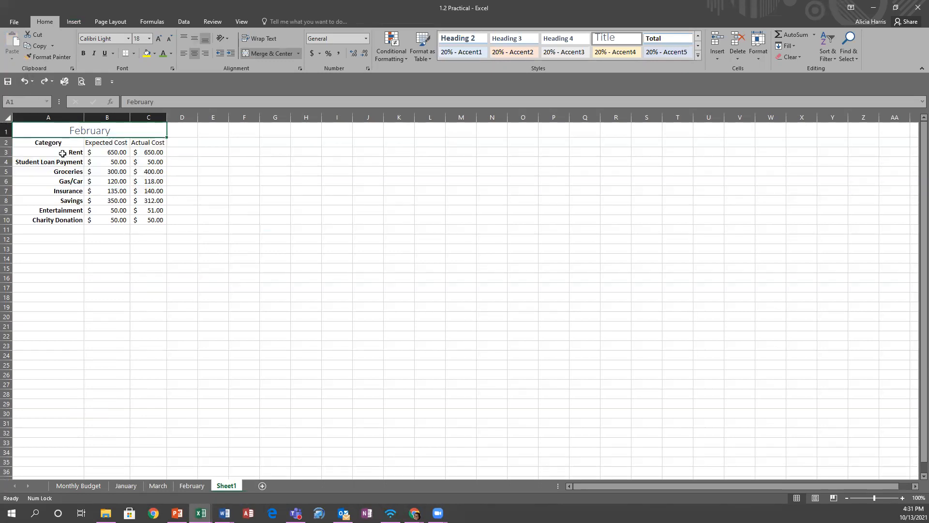
click(25, 144)
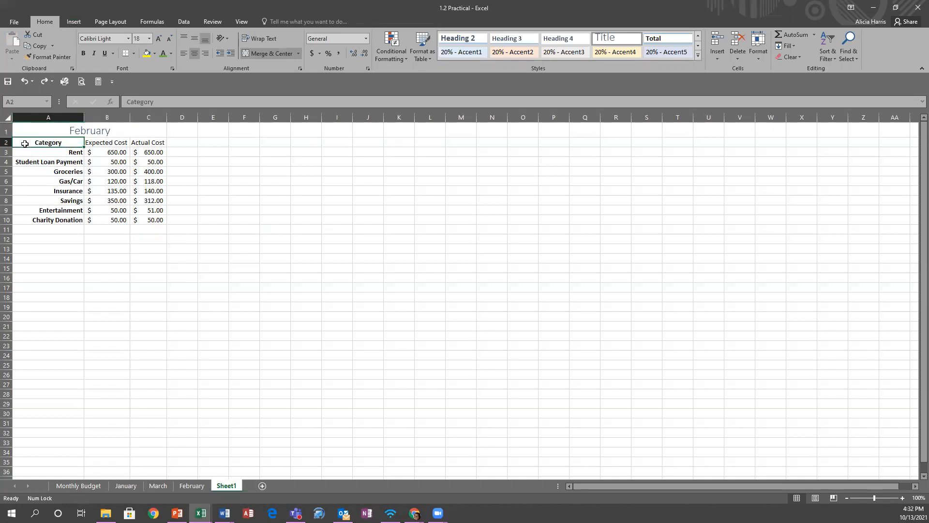
drag(31, 142, 50, 221)
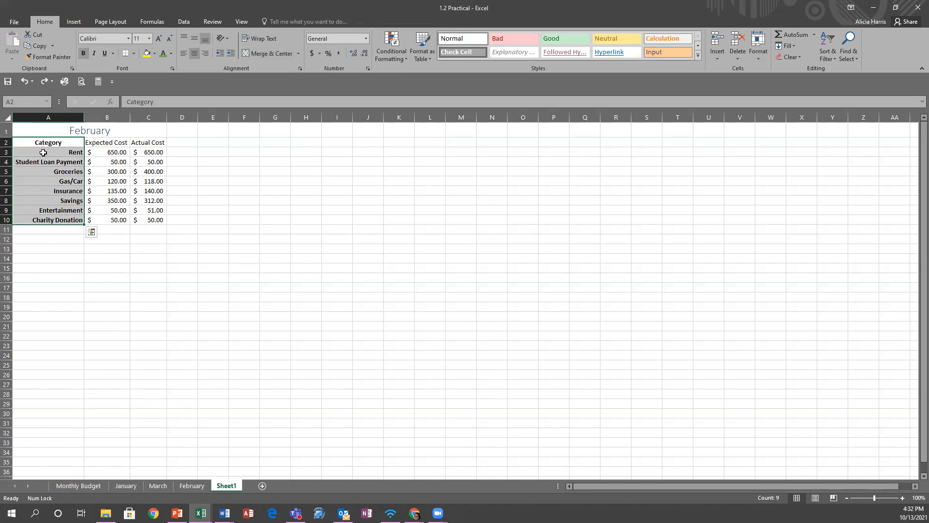
click(264, 201)
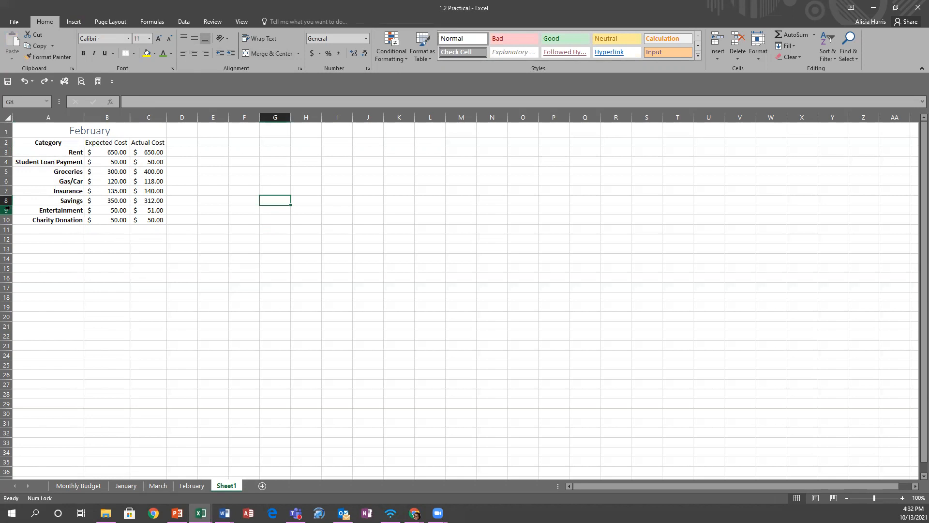
- Ctrl-select Category, Student Loan Payment, Gas/Car, Savings and Charity Donation together
click(32, 143)
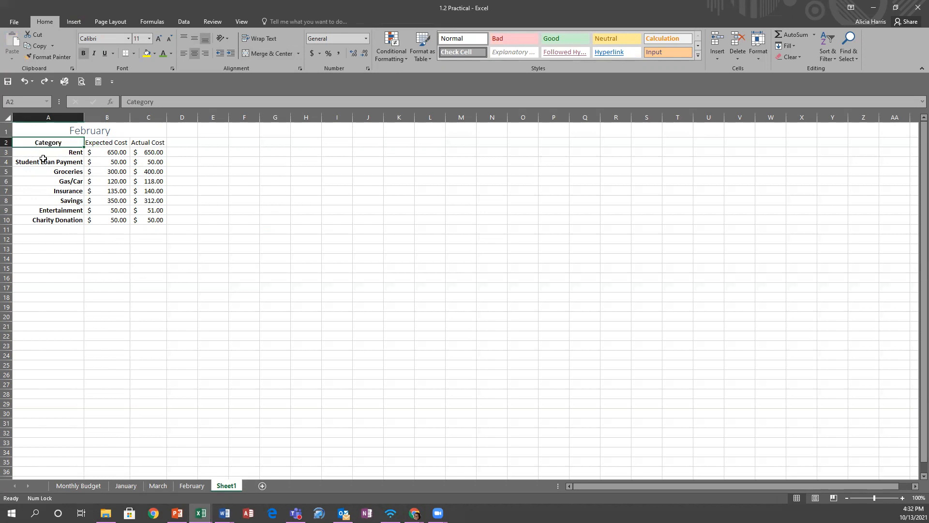
ctrl+click(41, 162)
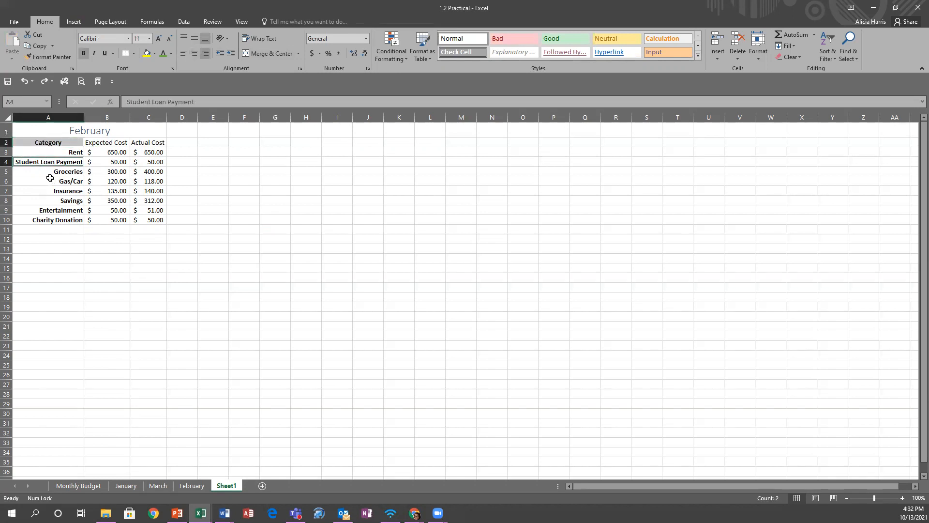
ctrl+click(47, 182)
ctrl+click(51, 200)
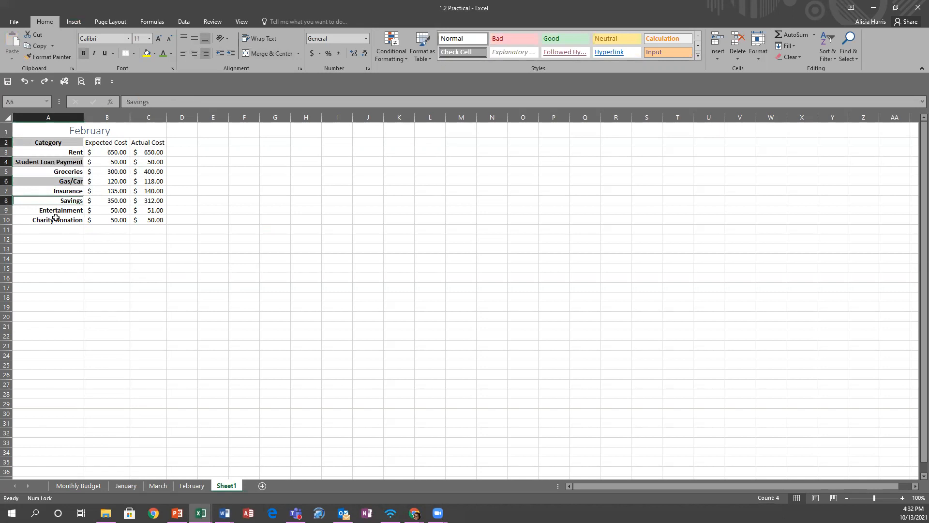
ctrl+click(54, 220)
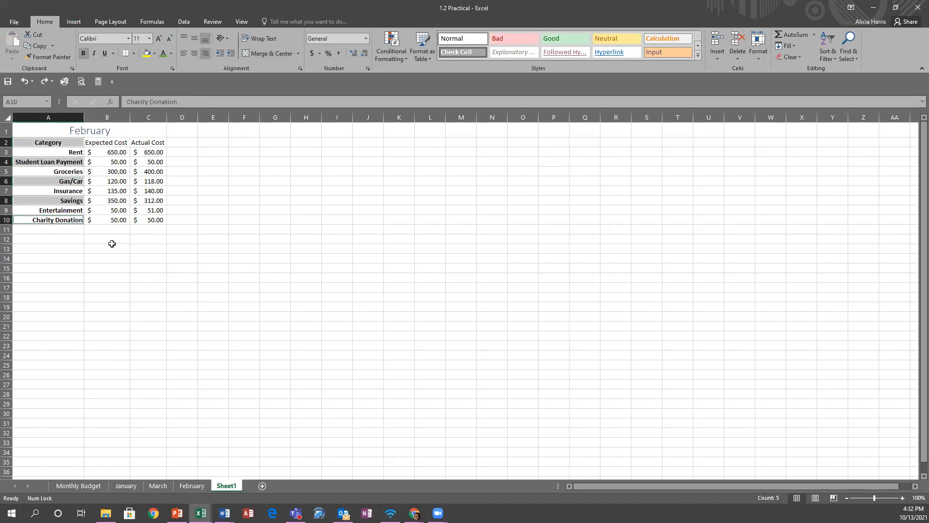
ctrl+click(534, 200)
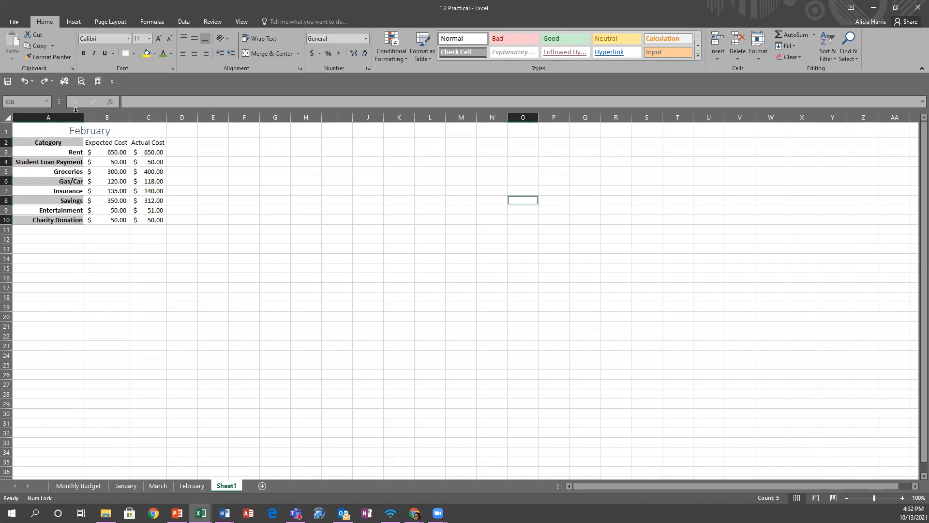
- Select rows 4, 7, 8 and 10 and hide them with Format > Hide Rows
click(269, 216)
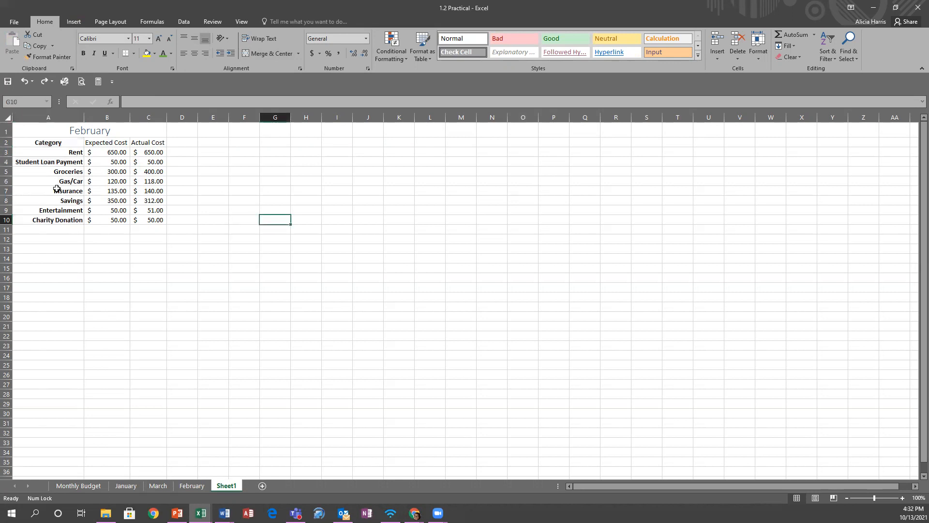
click(7, 161)
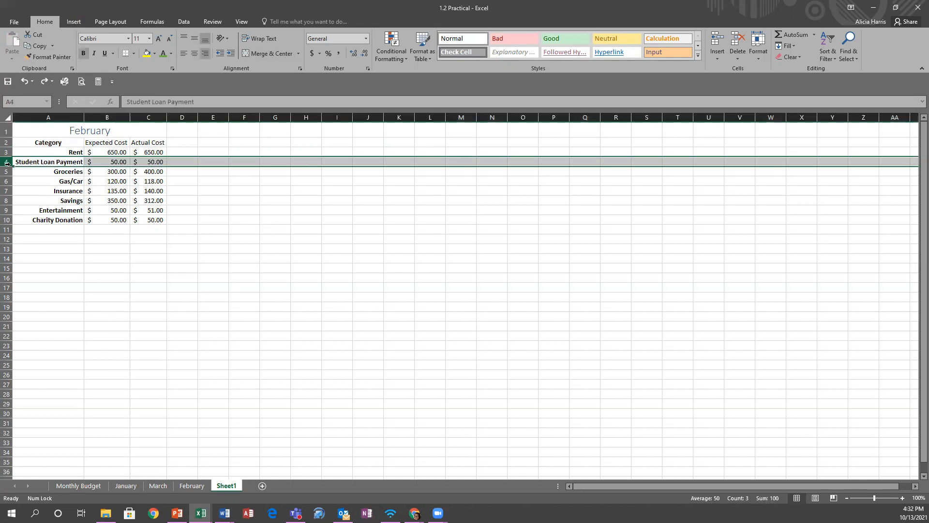
ctrl+click(7, 190)
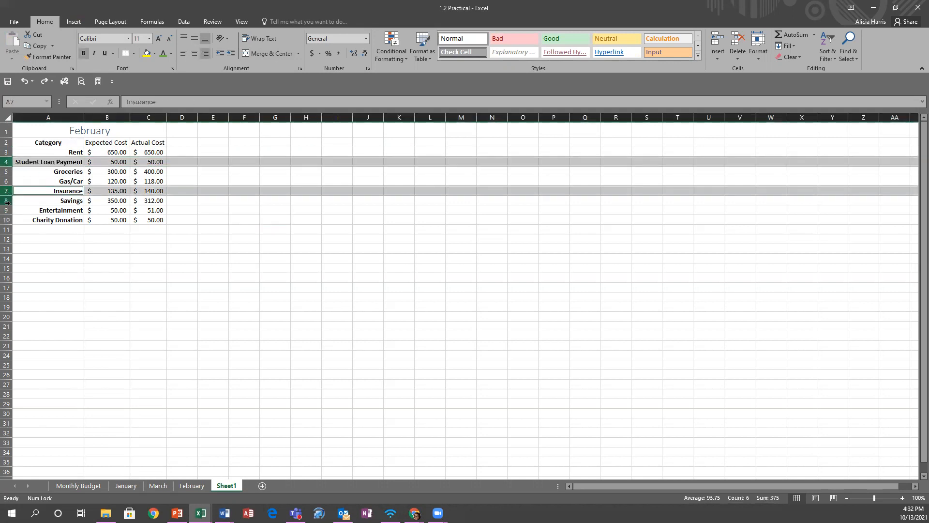
ctrl+click(6, 201)
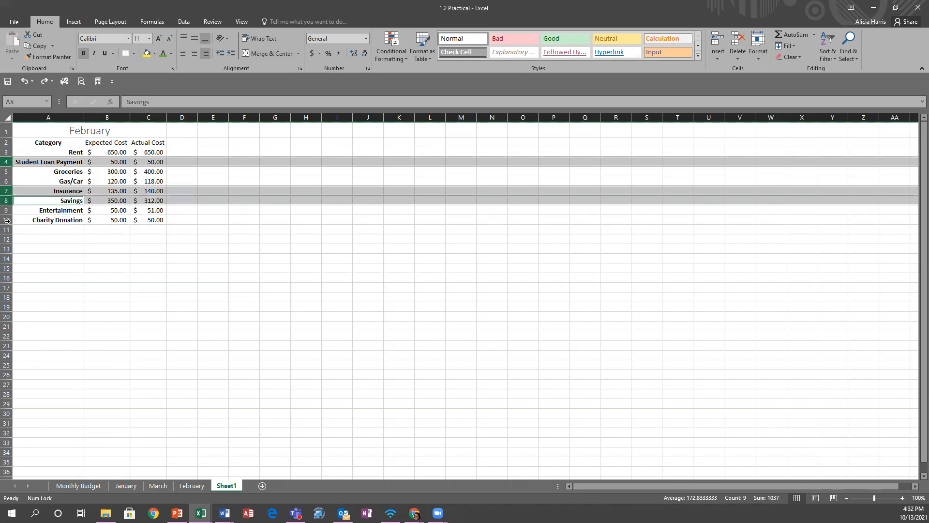
ctrl+click(6, 220)
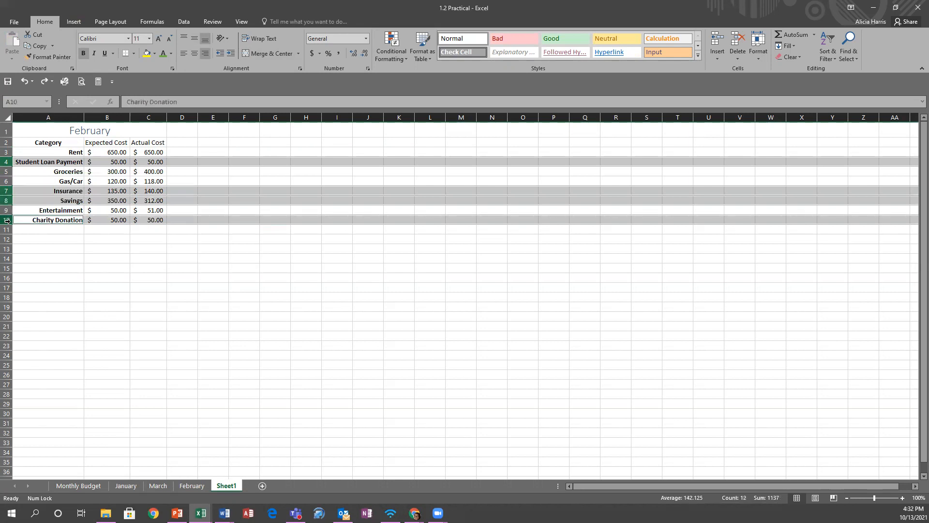
click(757, 58)
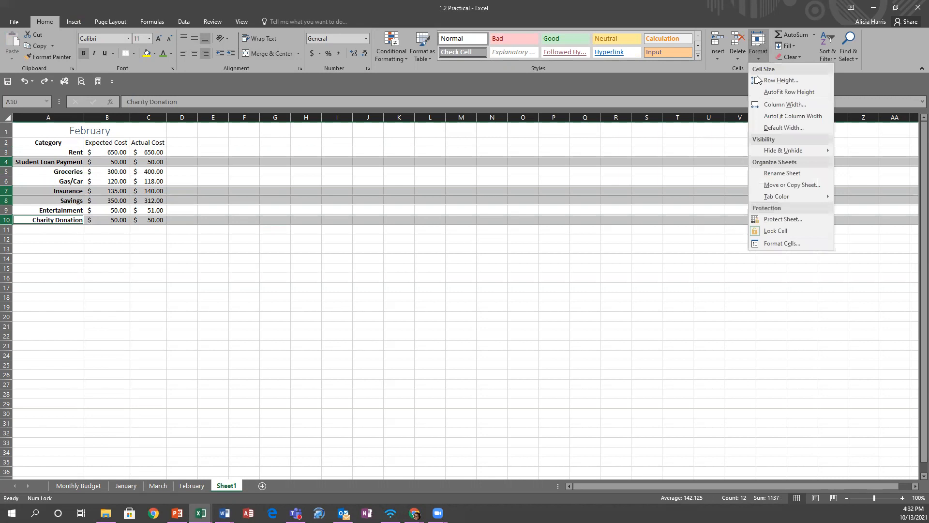
mouse_move(766, 152)
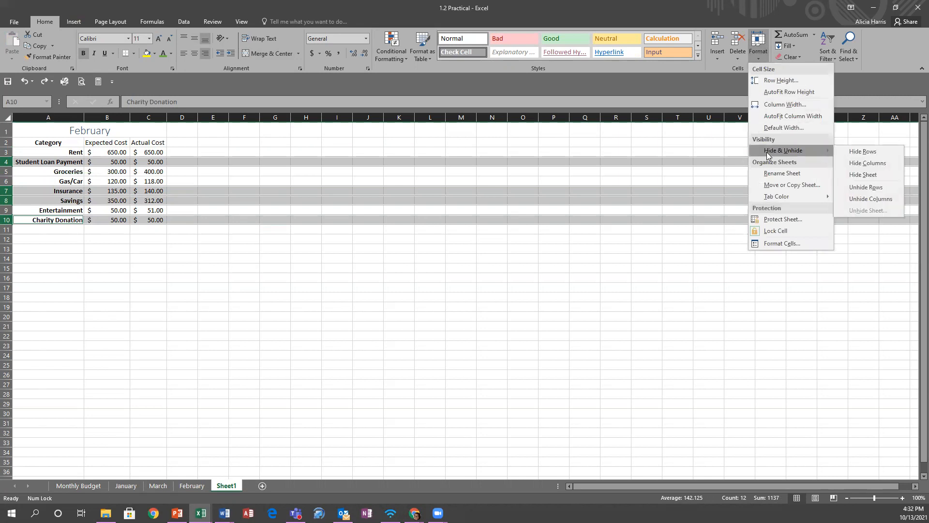
click(861, 151)
click(174, 234)
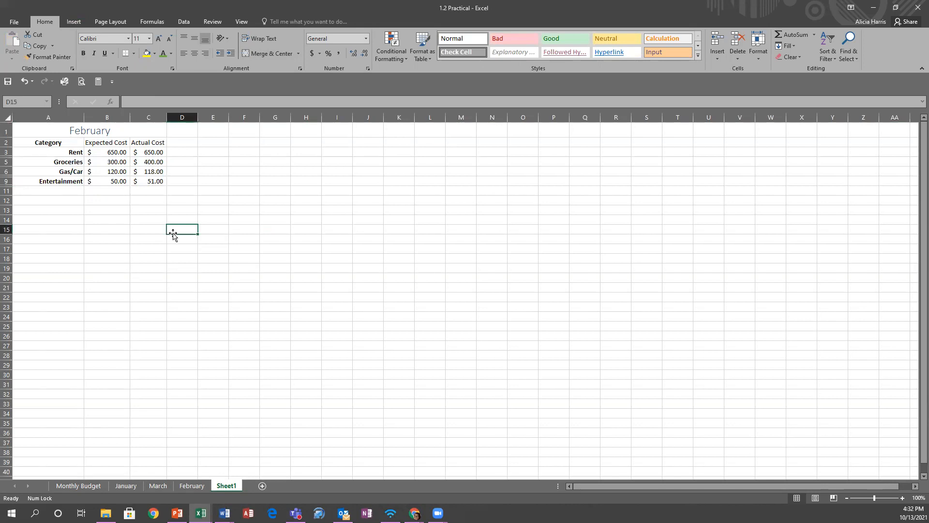
- Select A1:D17 across the hidden rows and unhide them, then select cell C6
click(43, 132)
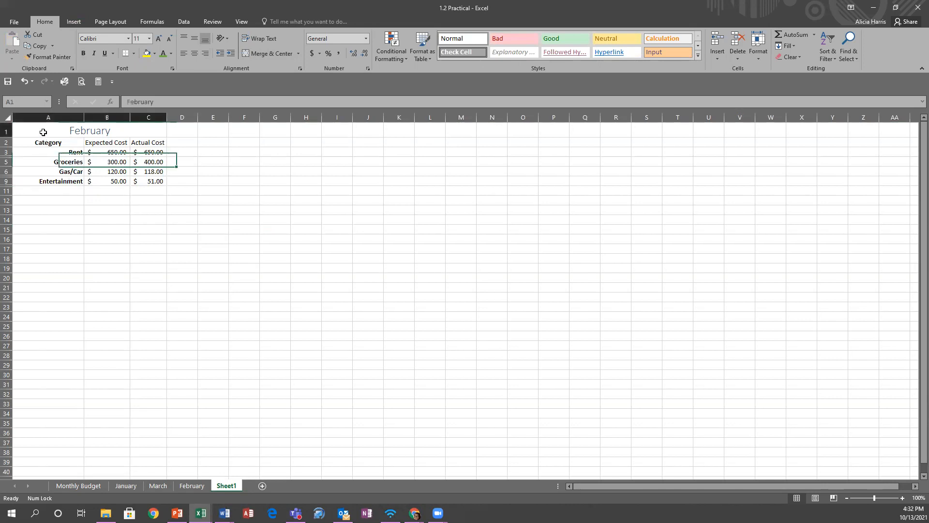
drag(43, 132, 140, 183)
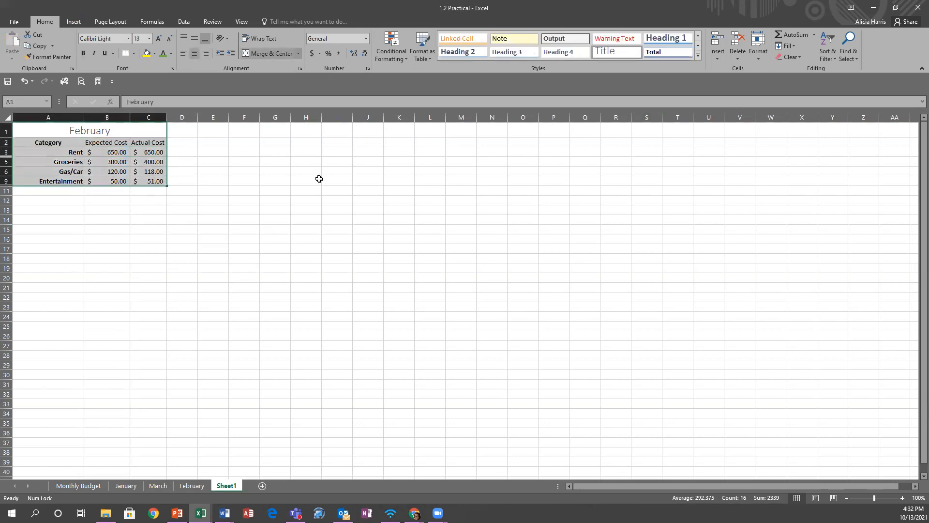
click(67, 160)
drag(23, 130, 193, 249)
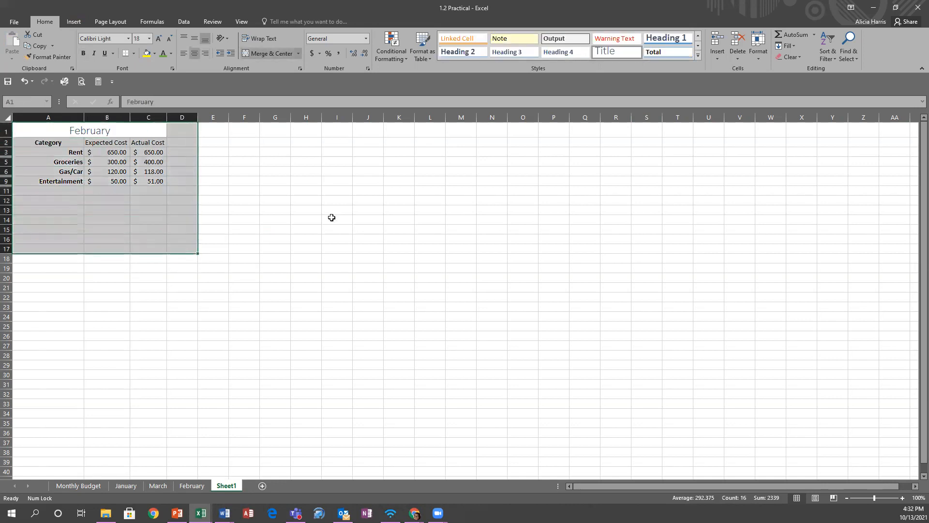
click(757, 54)
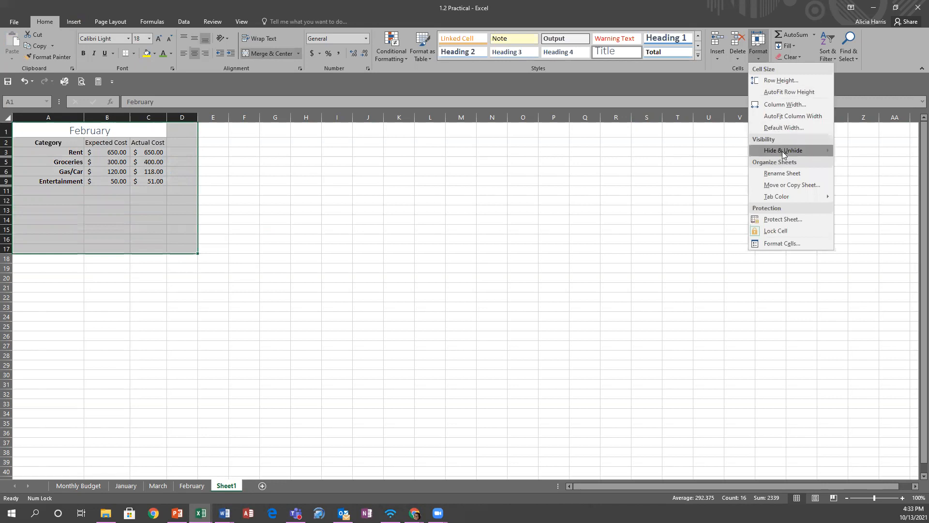
mouse_move(782, 151)
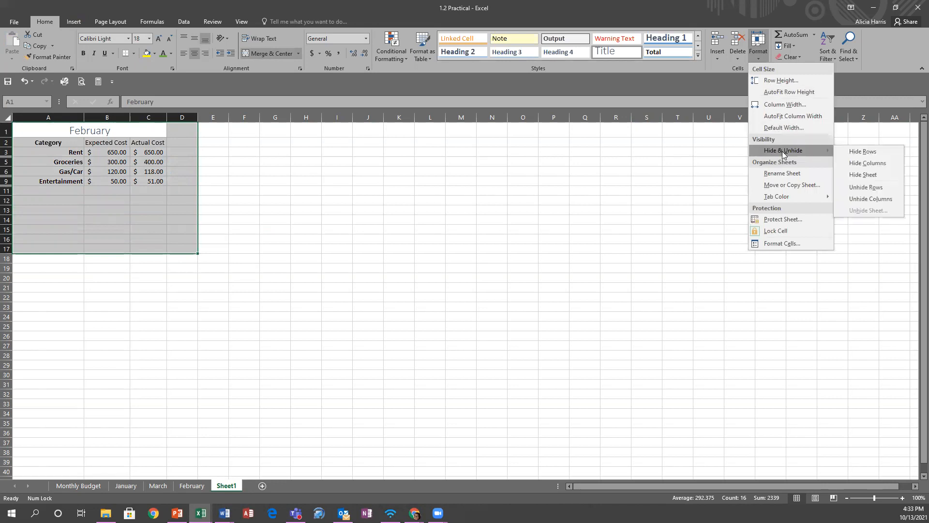
click(874, 188)
click(638, 278)
click(132, 180)
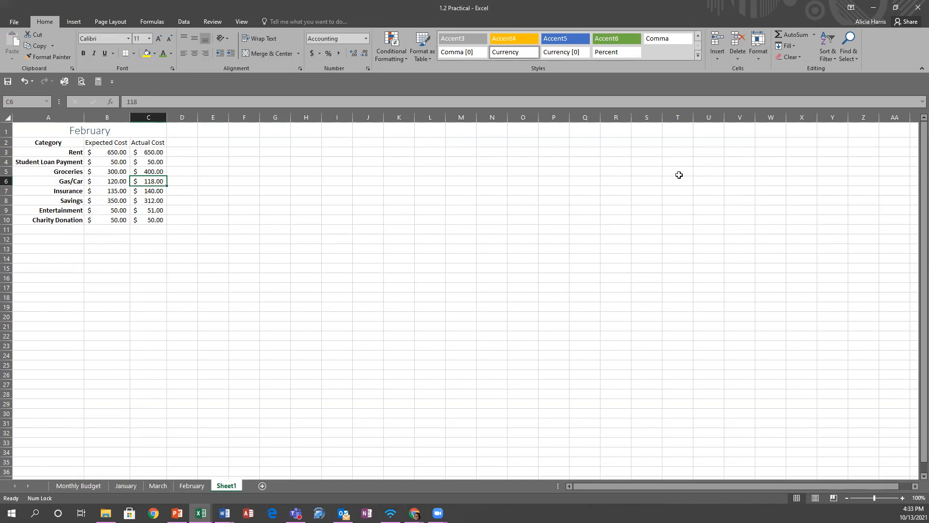
- Navigate Sheet1 with Page Down, Ctrl+Home and Ctrl+End, then return to the February sheet
click(49, 132)
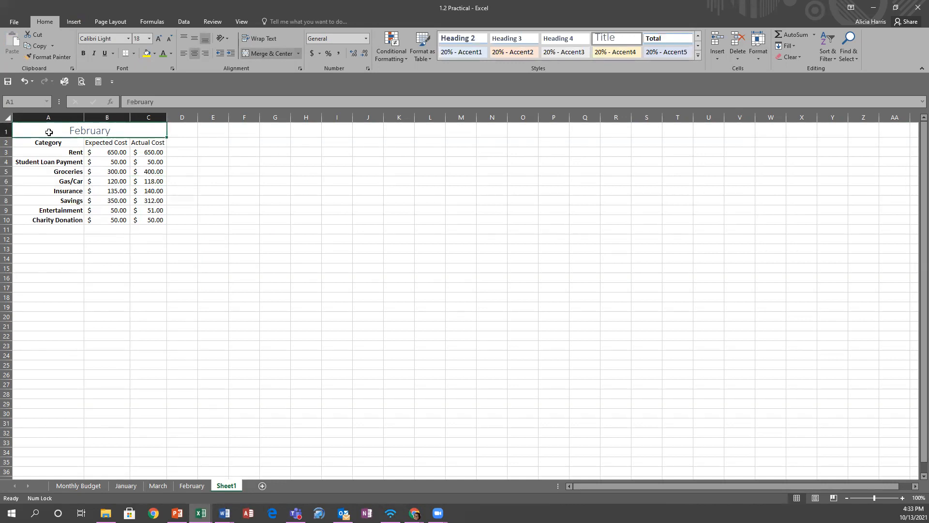
key(Page_Down)
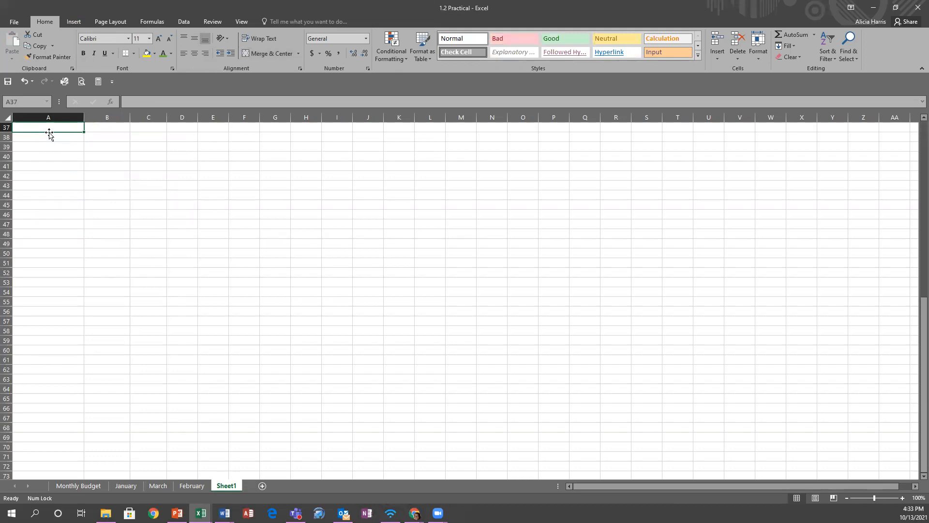
key(Page_Down)
key(ctrl+Home)
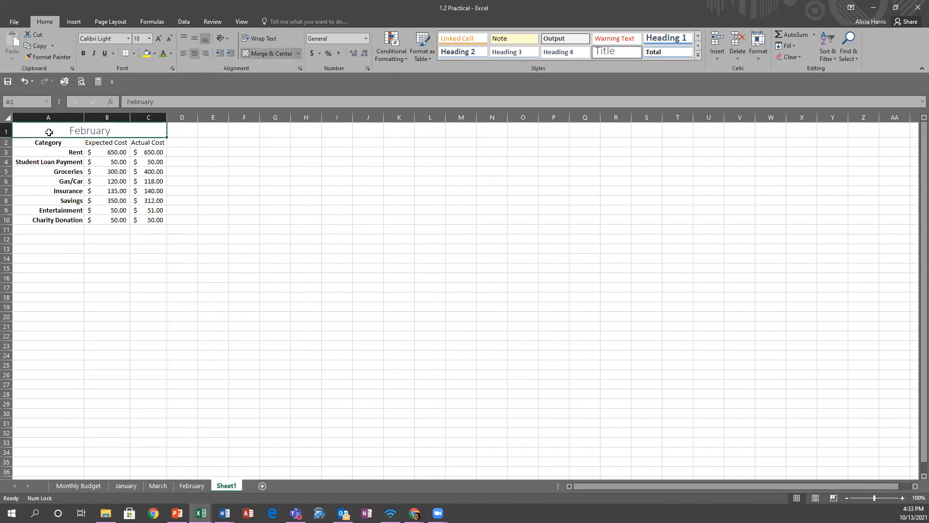
key(End)
key(ctrl+End)
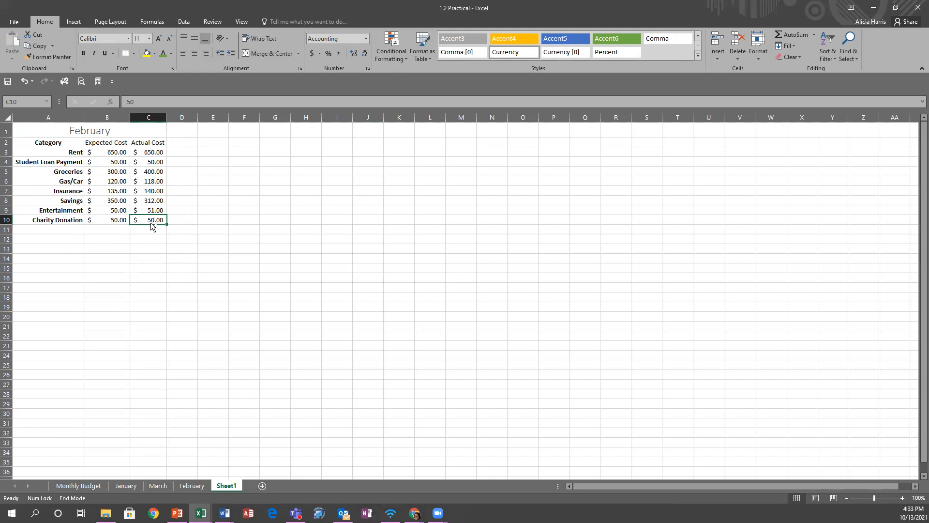
key(ctrl+Home)
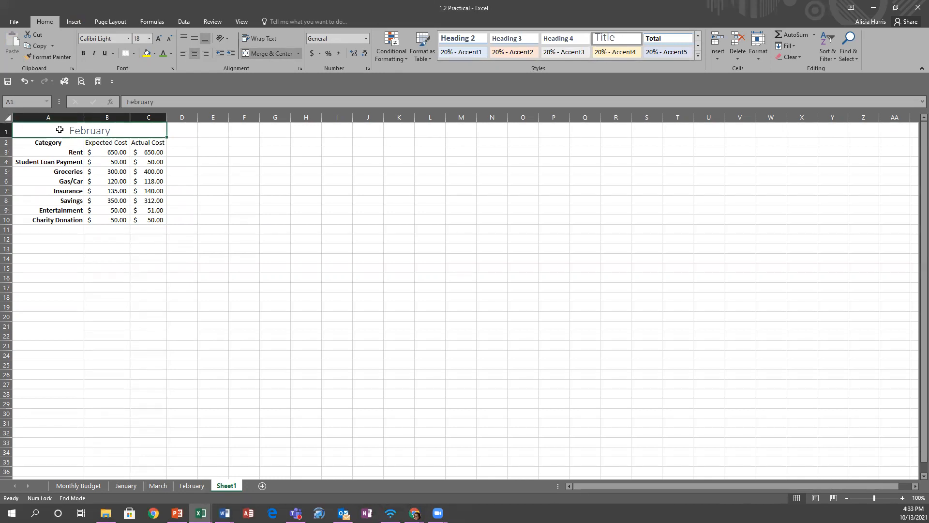
click(198, 485)
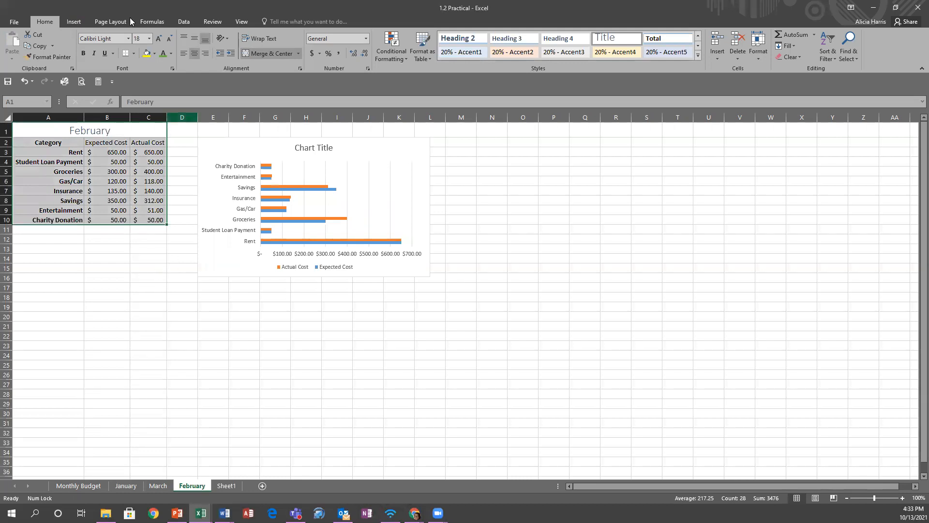
- Glance at the Data ribbon, then open Home's Find & Select menu
click(185, 23)
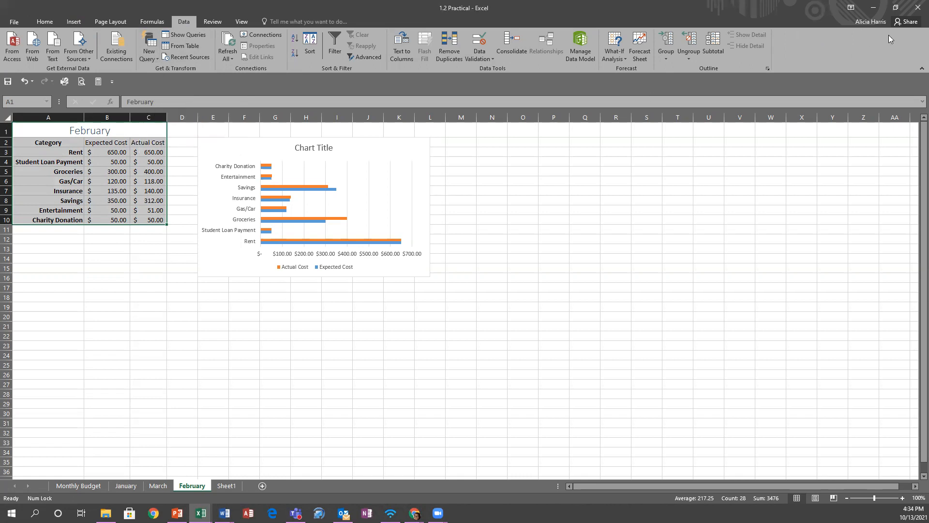
click(43, 24)
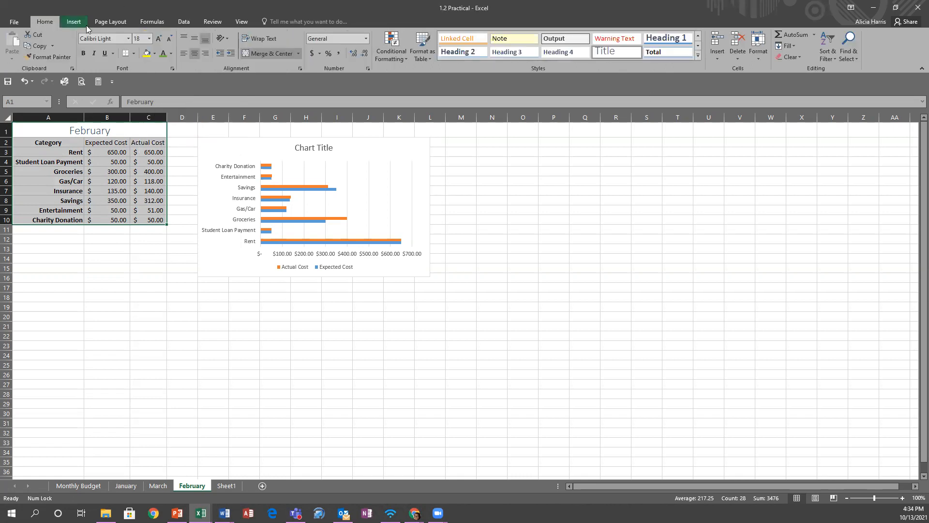
click(848, 51)
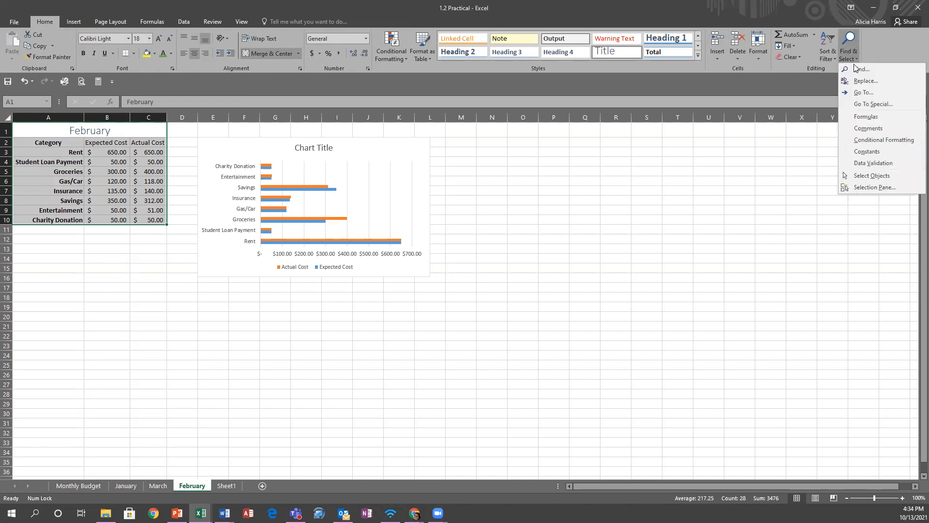
- Go To the named range Blank (P6:X21) and switch to the Formulas ribbon
click(861, 89)
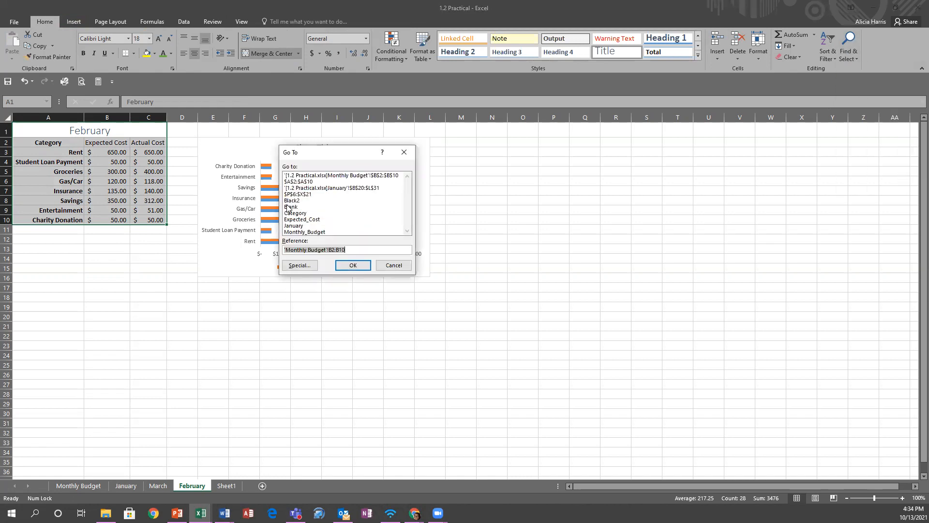
click(290, 207)
click(352, 265)
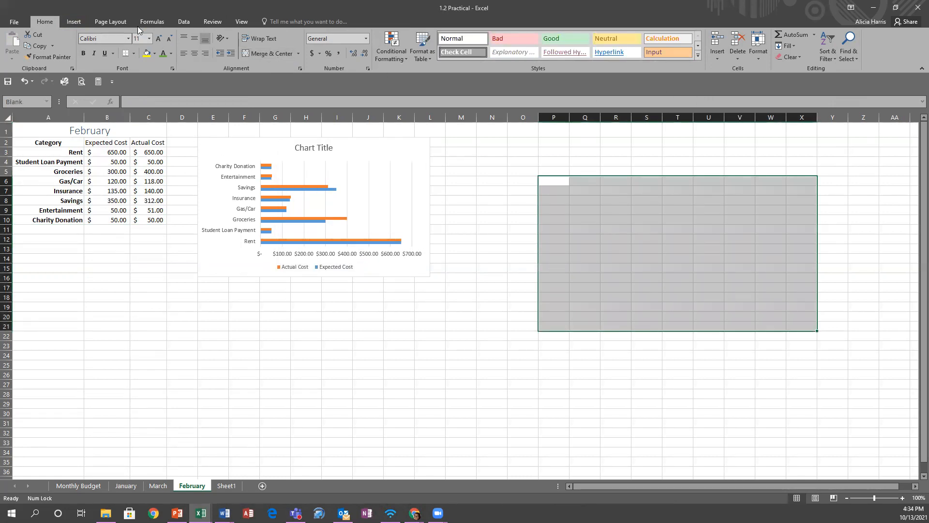
click(151, 22)
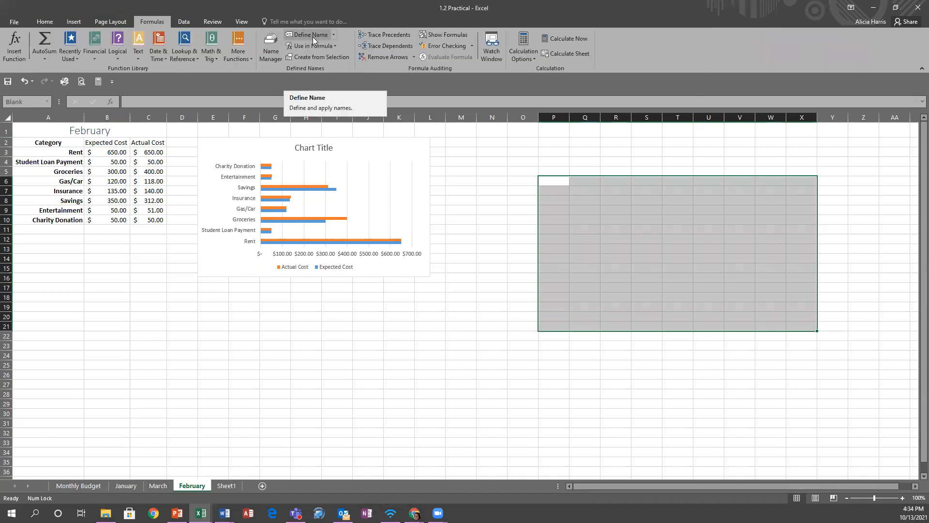
- Start a new defined name and begin editing its Refers to reference
click(333, 32)
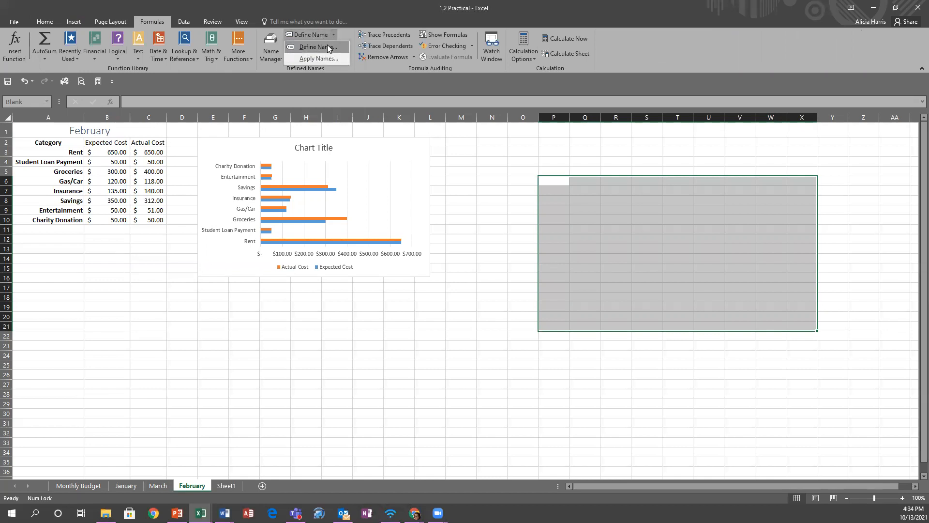
click(327, 47)
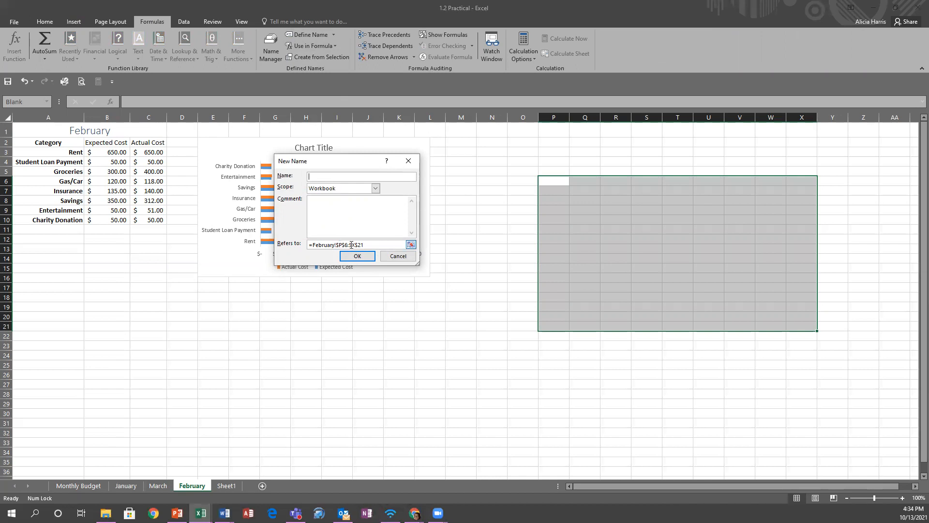
drag(348, 244, 338, 245)
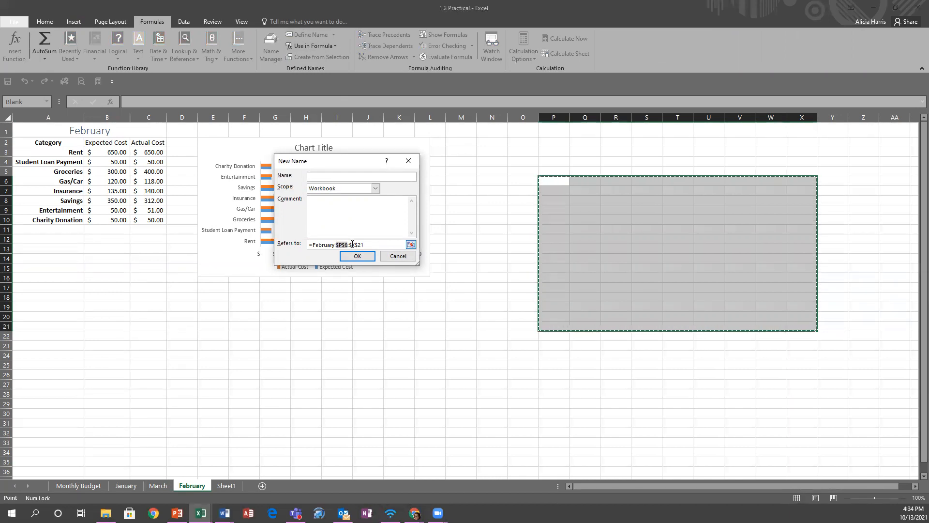
drag(352, 244, 367, 245)
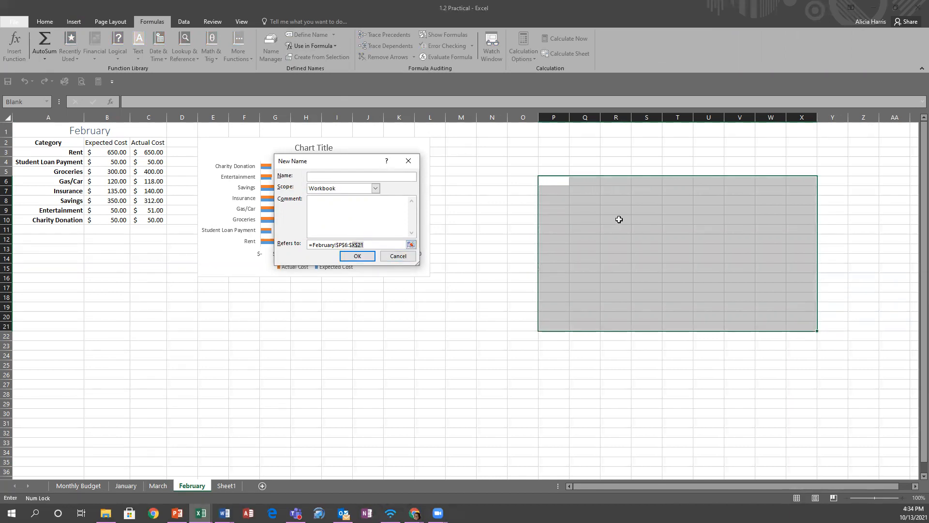
click(341, 244)
click(410, 246)
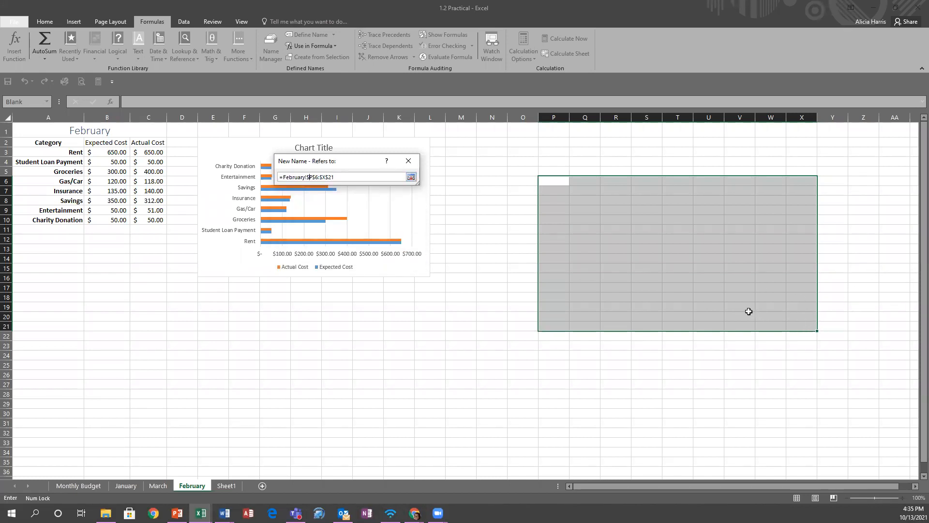
- Set the reference to February P6:T14, name it Blank3, and save it
click(552, 179)
drag(552, 179, 730, 277)
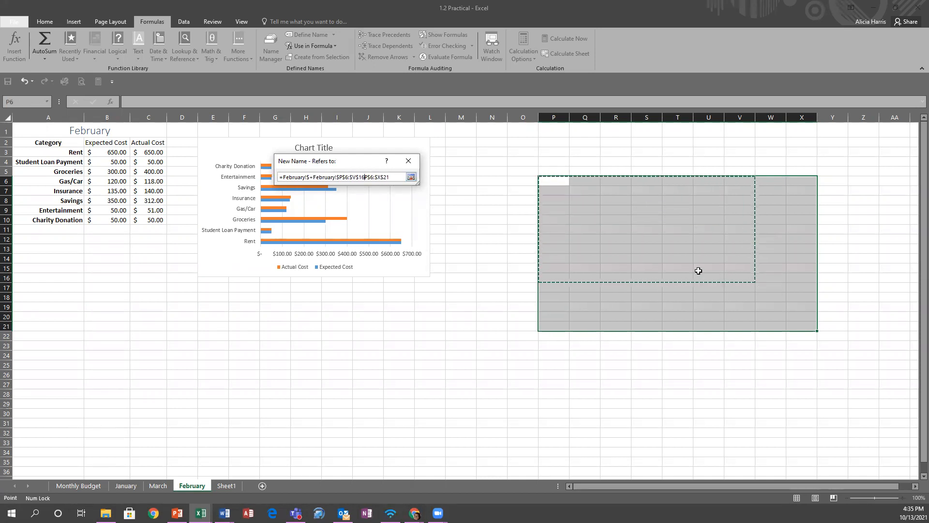
drag(390, 177, 244, 178)
key(BackSpace)
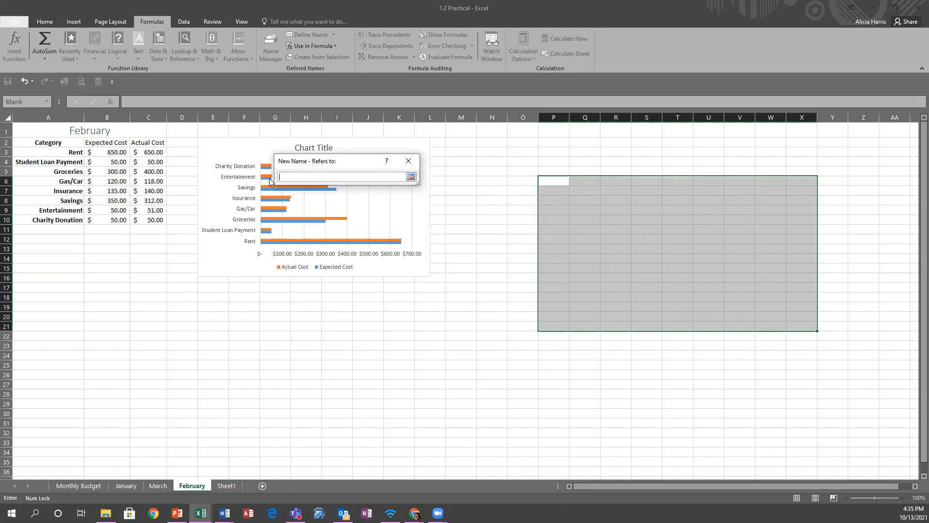
drag(552, 180, 672, 255)
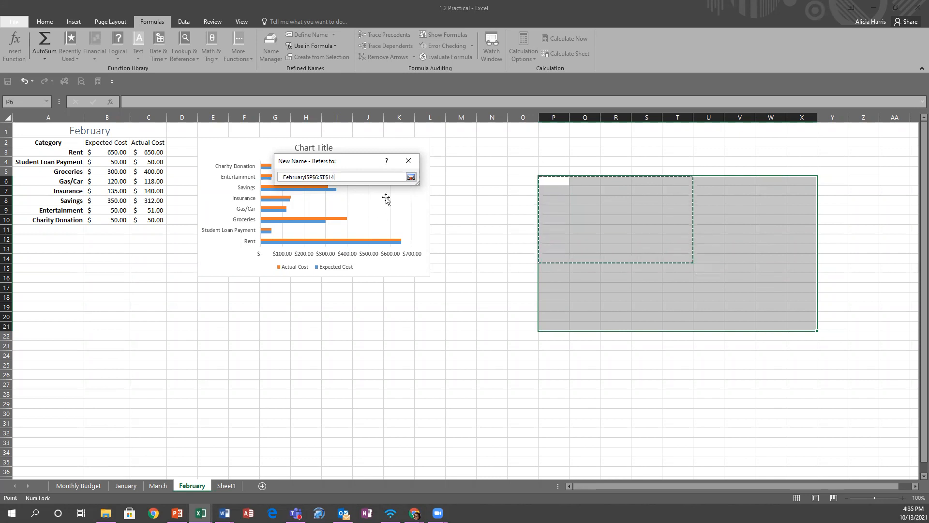
click(410, 177)
click(361, 177)
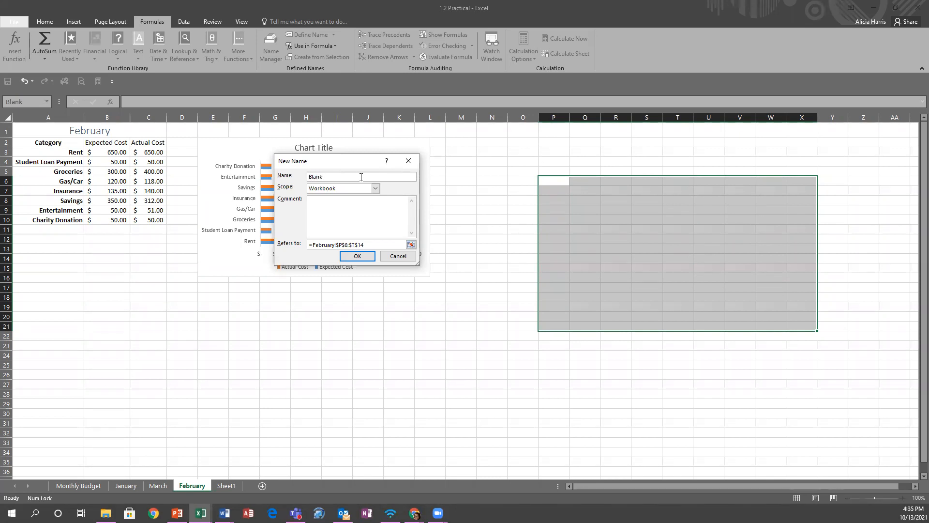
click(357, 256)
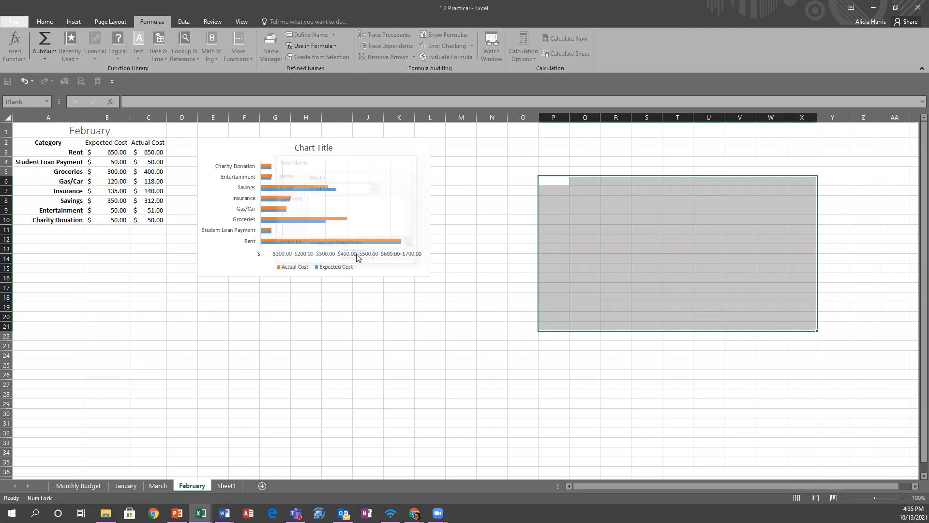
- Use Go To to jump to the Blank3 range P6:T14
click(473, 163)
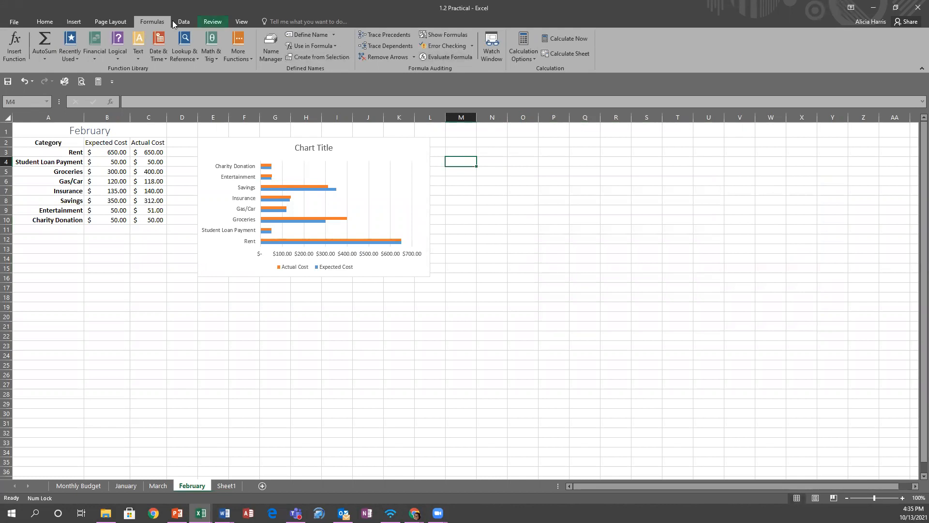
click(38, 21)
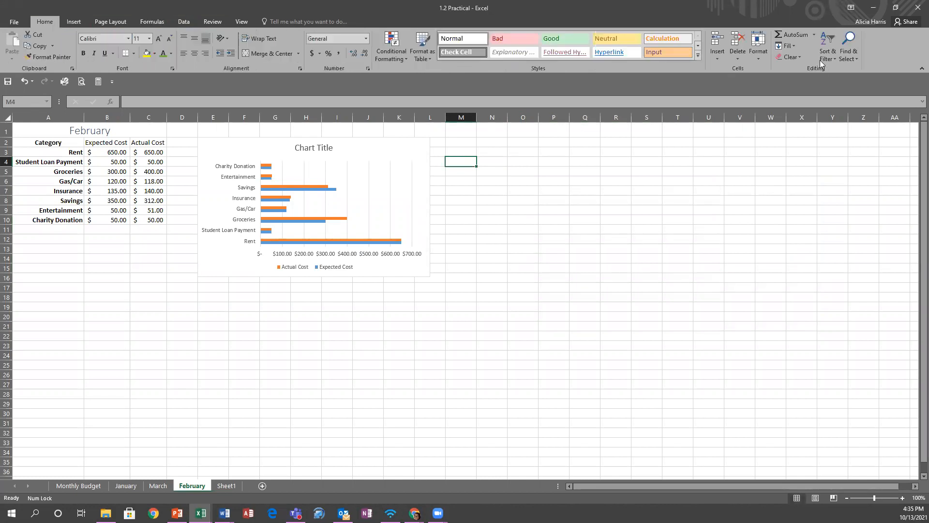
click(847, 52)
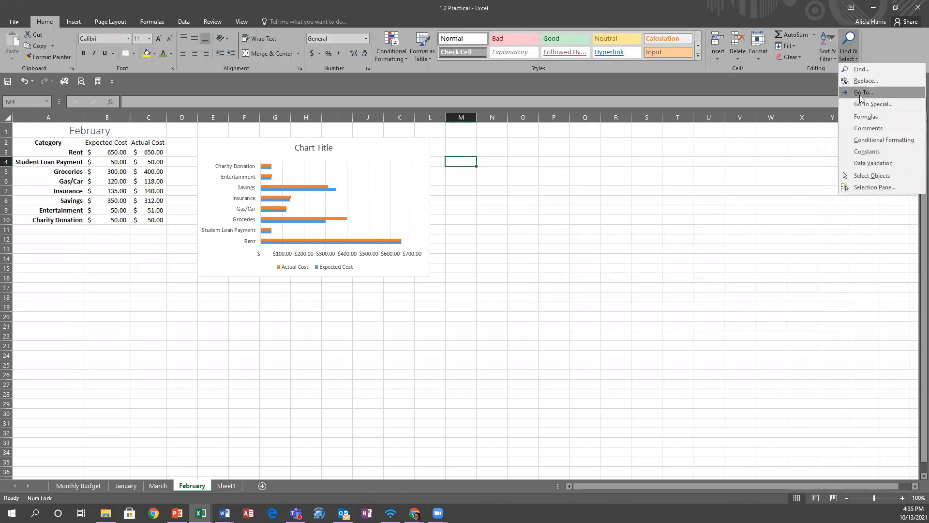
click(862, 93)
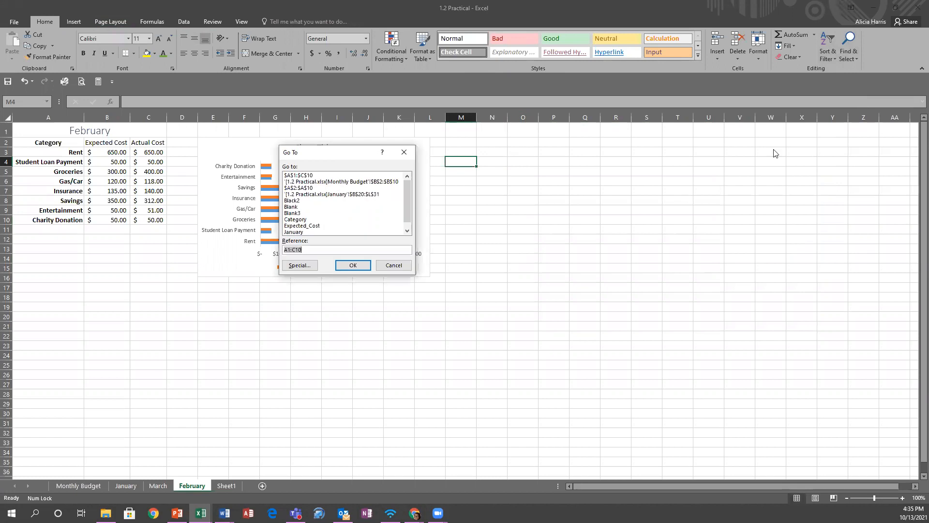
click(293, 213)
click(354, 267)
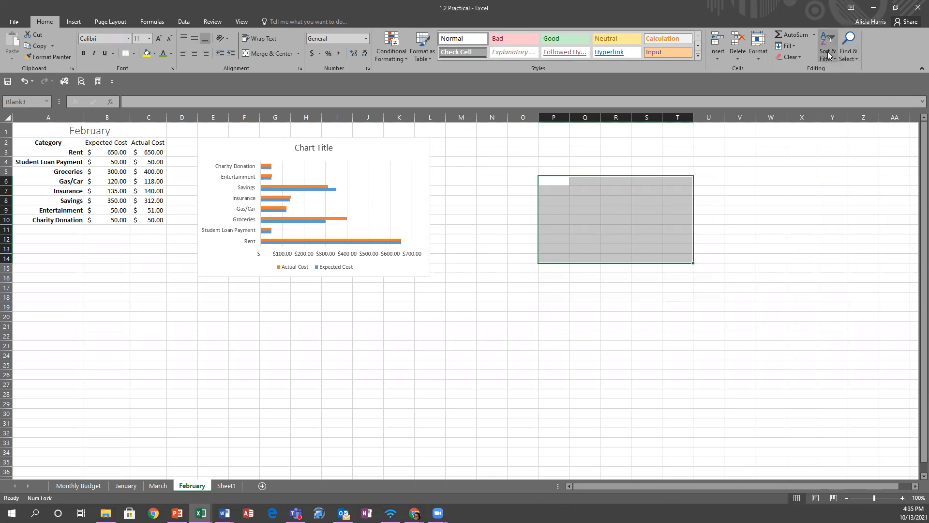
- Go To the Blank range P6:X21 again and show the Formulas ribbon
click(846, 52)
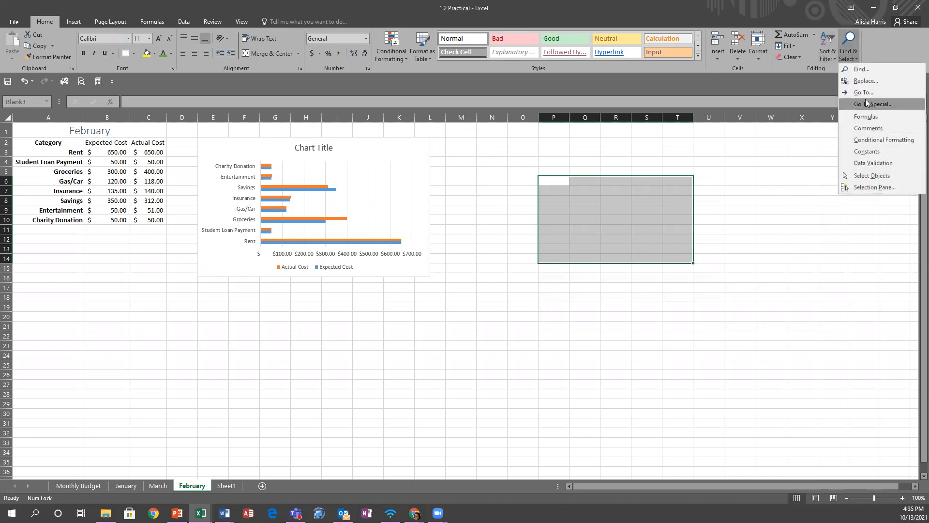
click(865, 97)
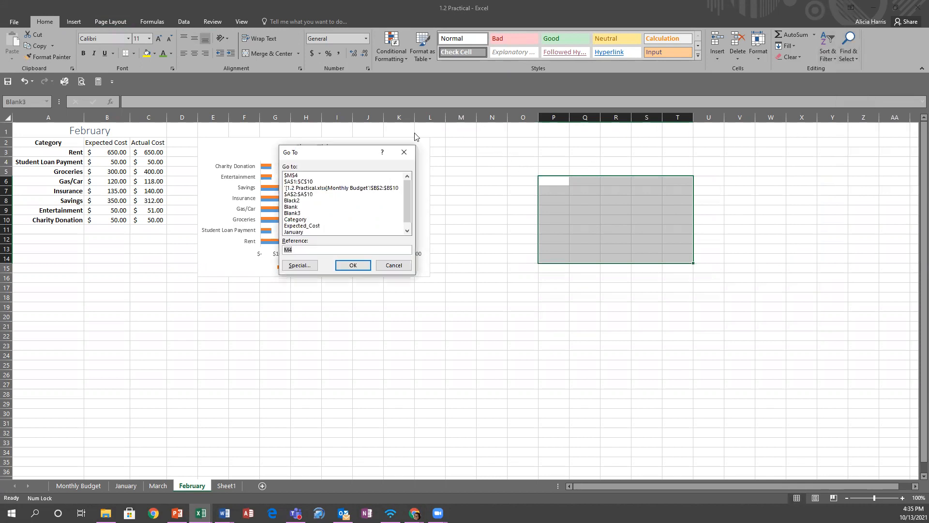
click(292, 207)
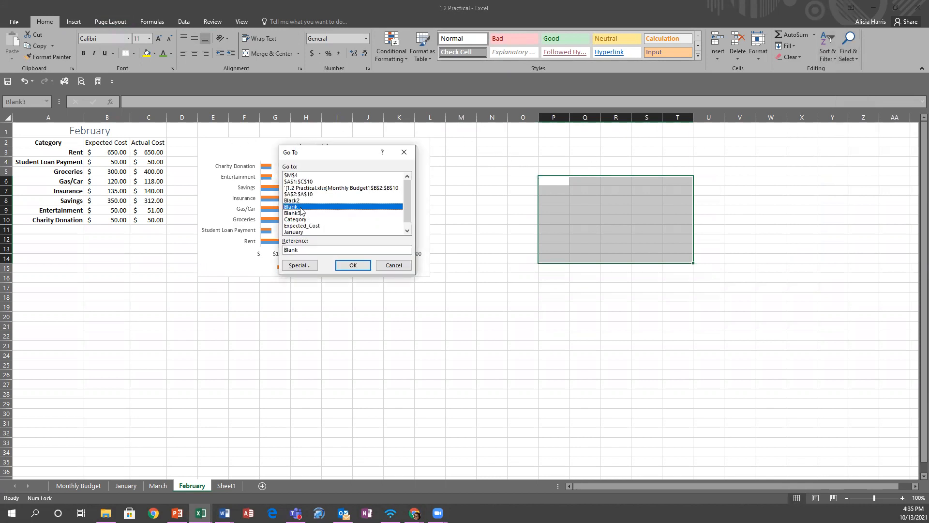
click(347, 264)
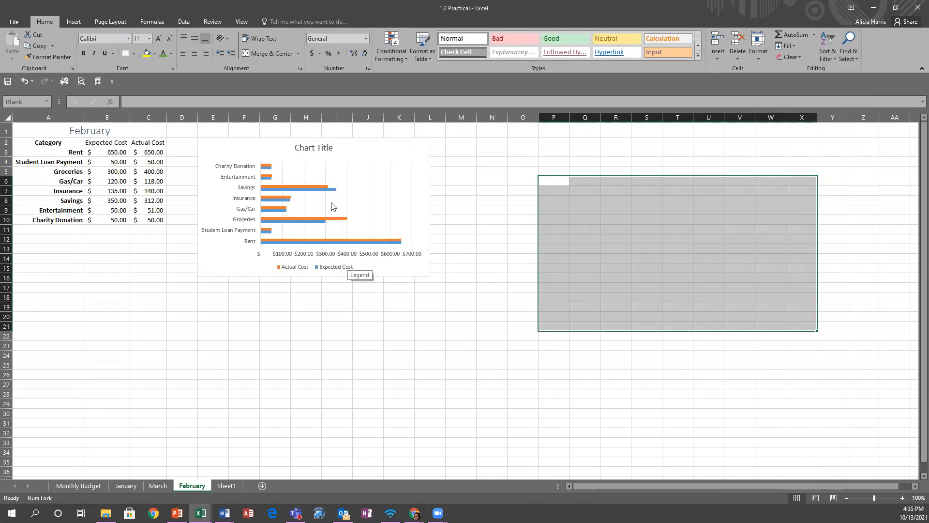
click(165, 22)
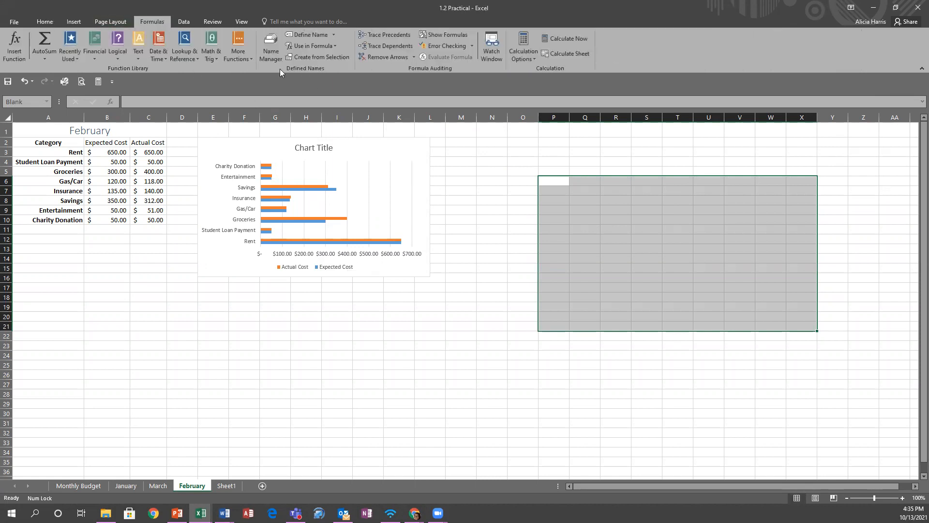
- In Name Manager, rename the defined name Blank (P6:X21) to Top, then close it
click(272, 50)
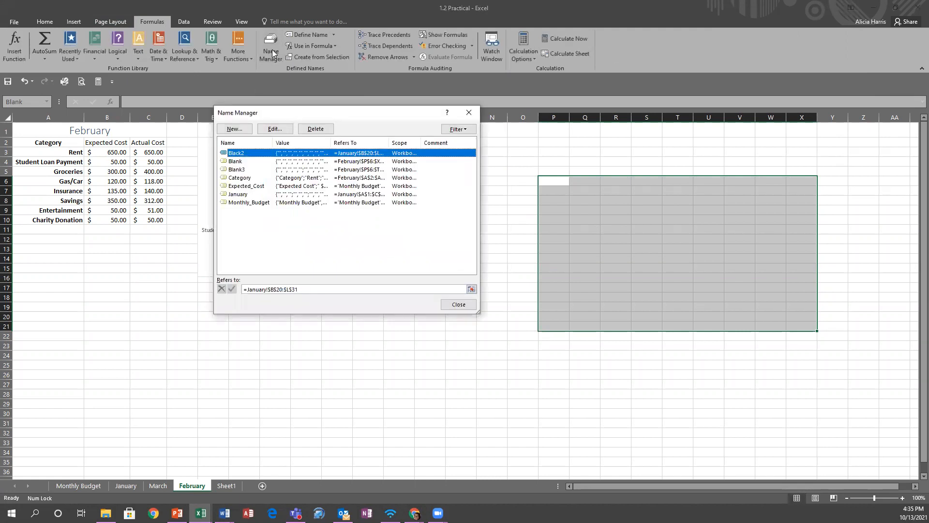
click(235, 162)
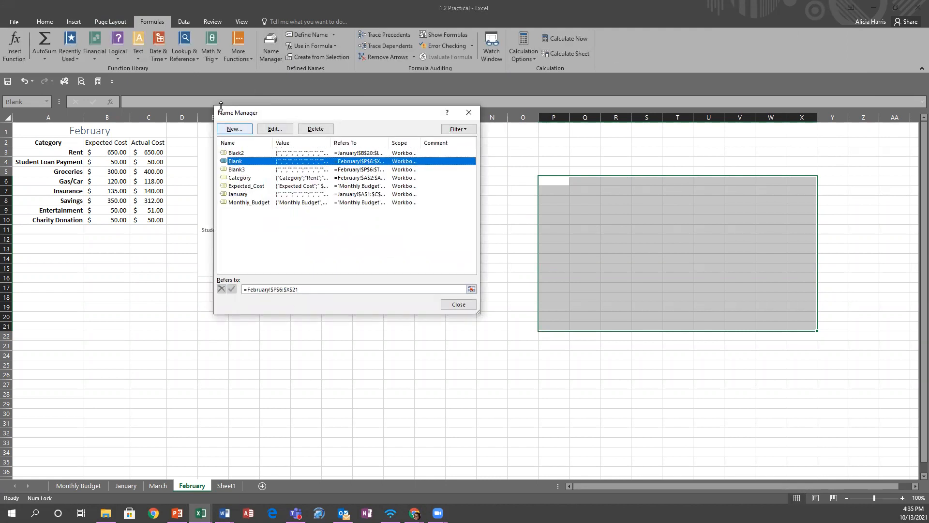
click(274, 129)
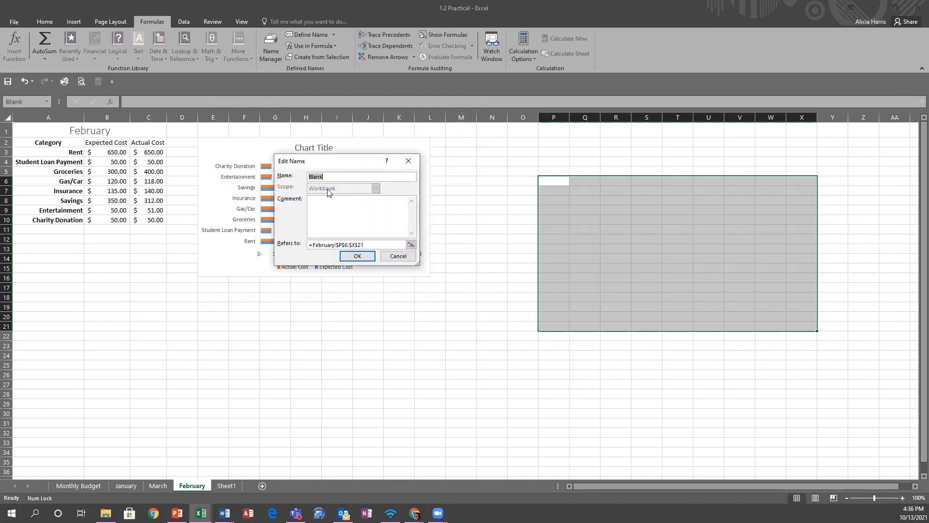
text(Top)
click(358, 257)
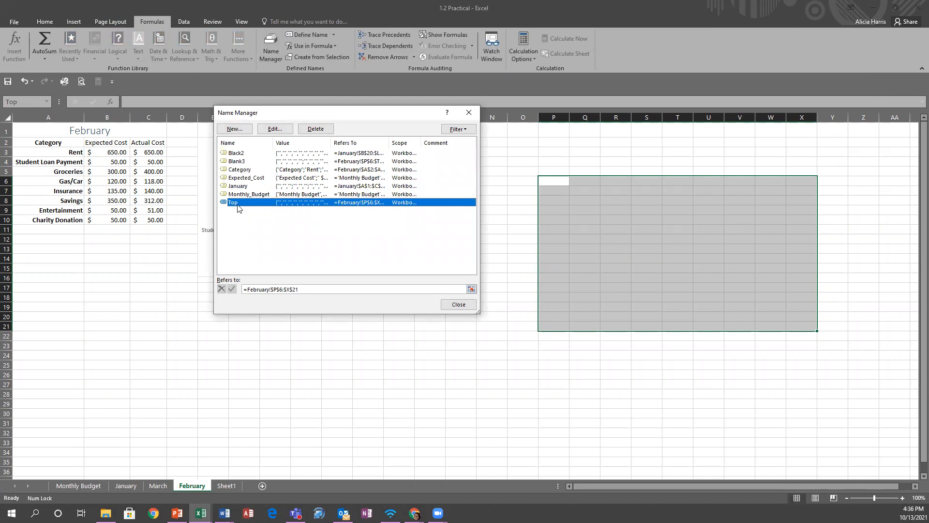
click(455, 304)
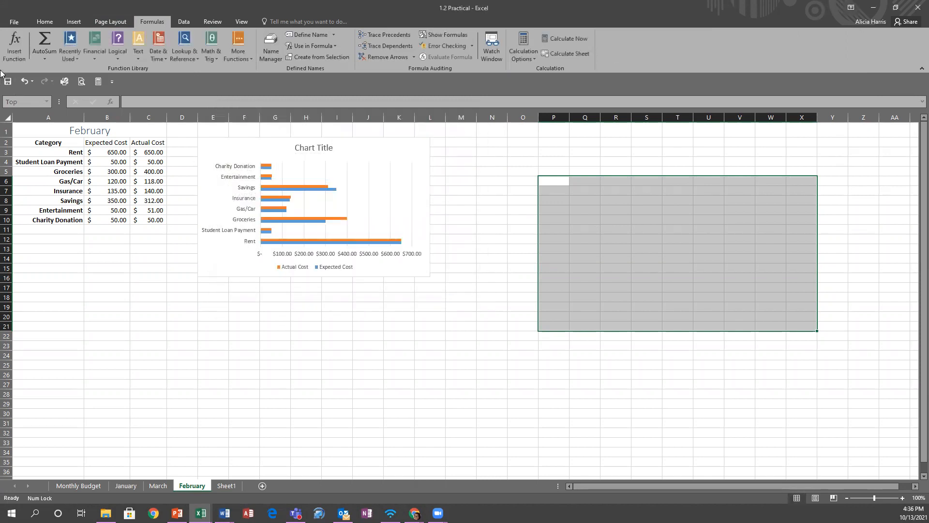
click(45, 21)
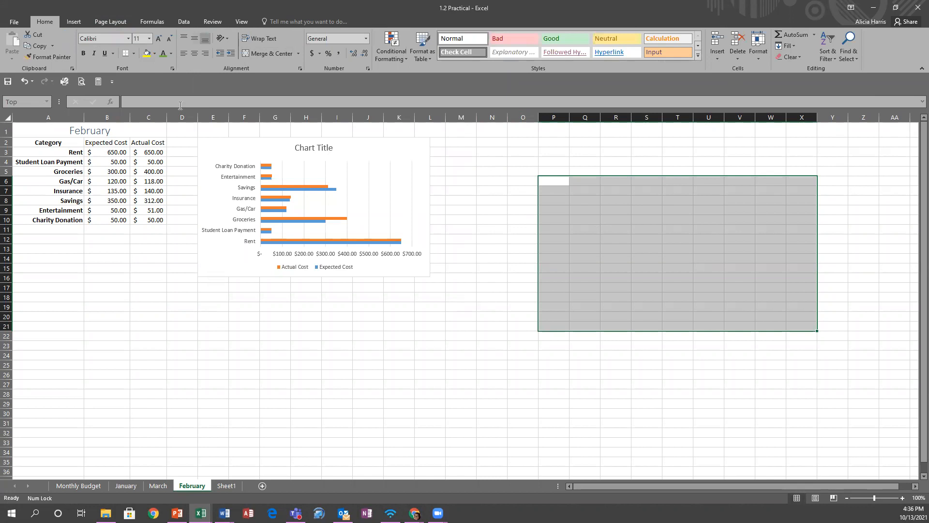
- Jump to the Blank3 range, then to the Top range, via the Name Box list
click(45, 102)
click(33, 125)
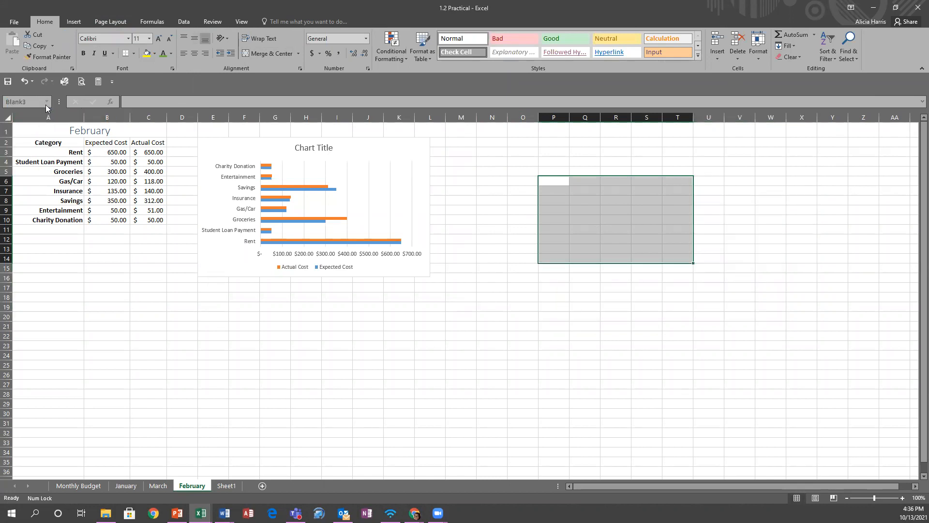
click(46, 104)
click(19, 177)
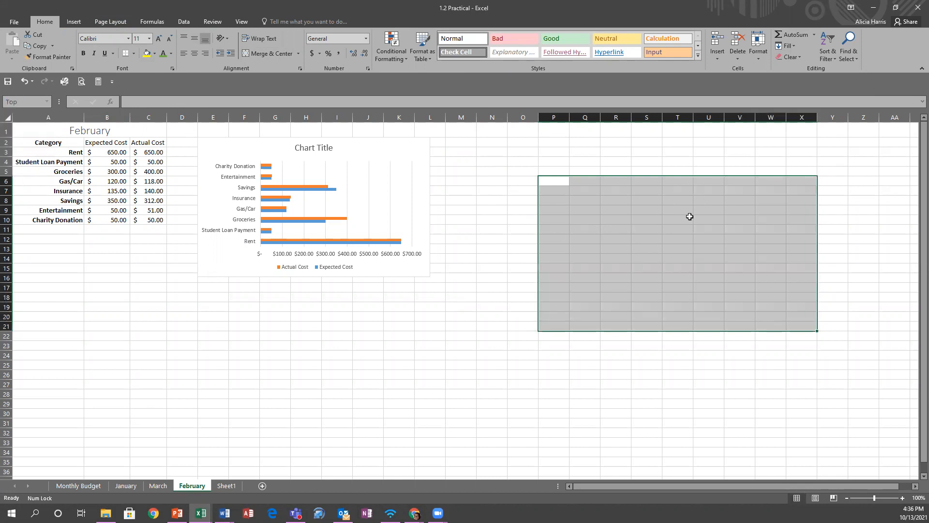
- Deselect by picking cell V9, then reselect the Top range P6:X21 from the Name Box
click(729, 209)
click(36, 106)
click(43, 102)
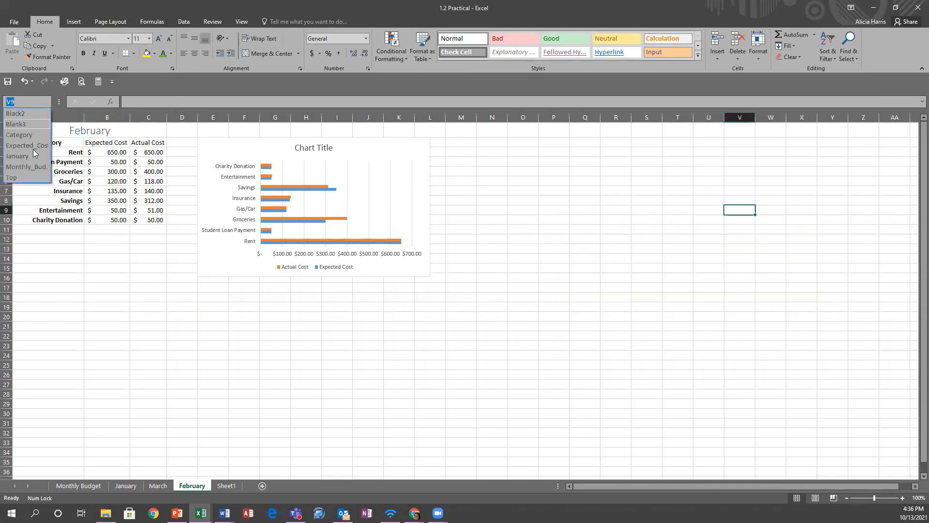
click(18, 177)
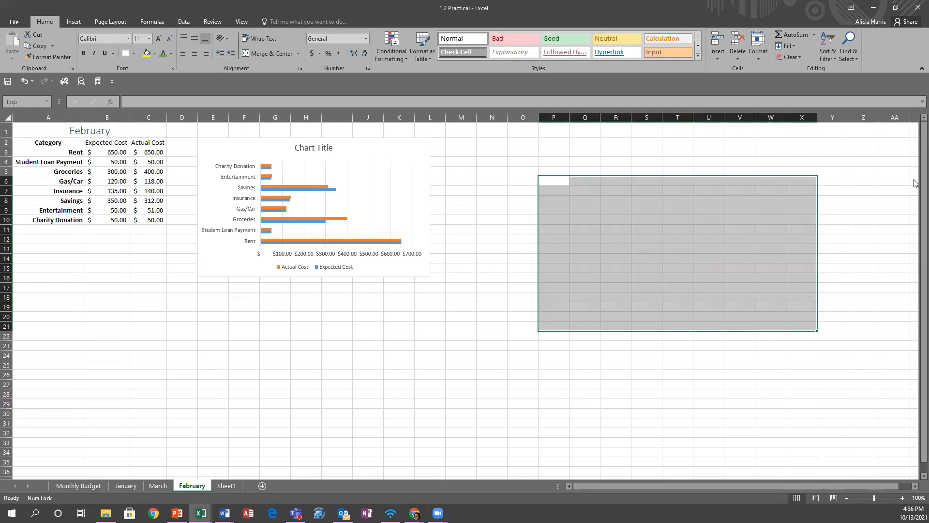